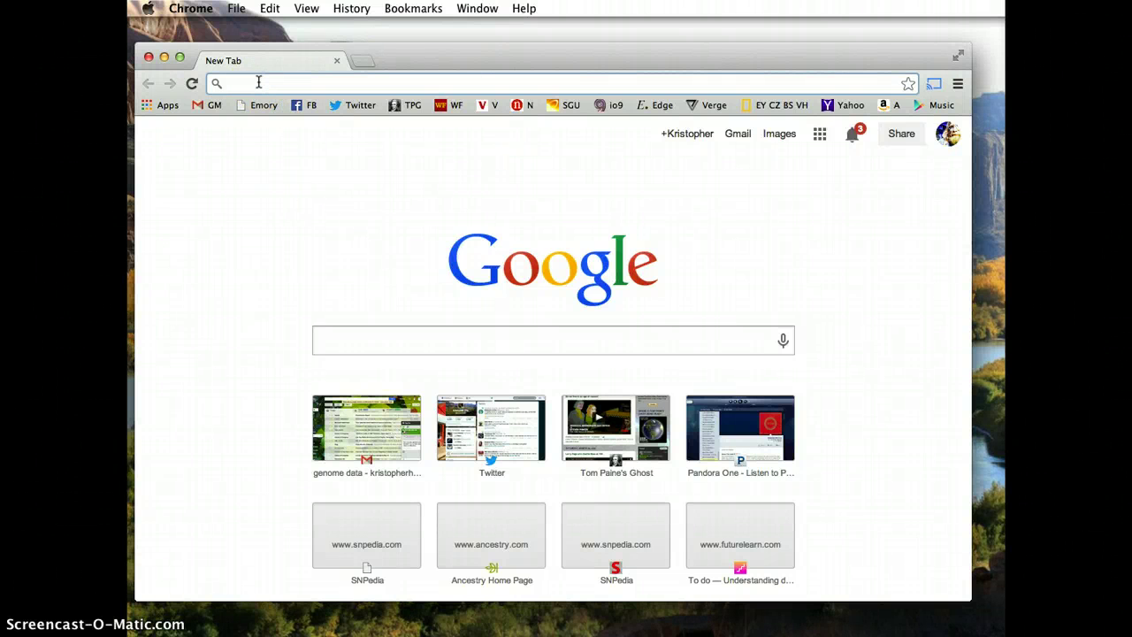
type("ww")
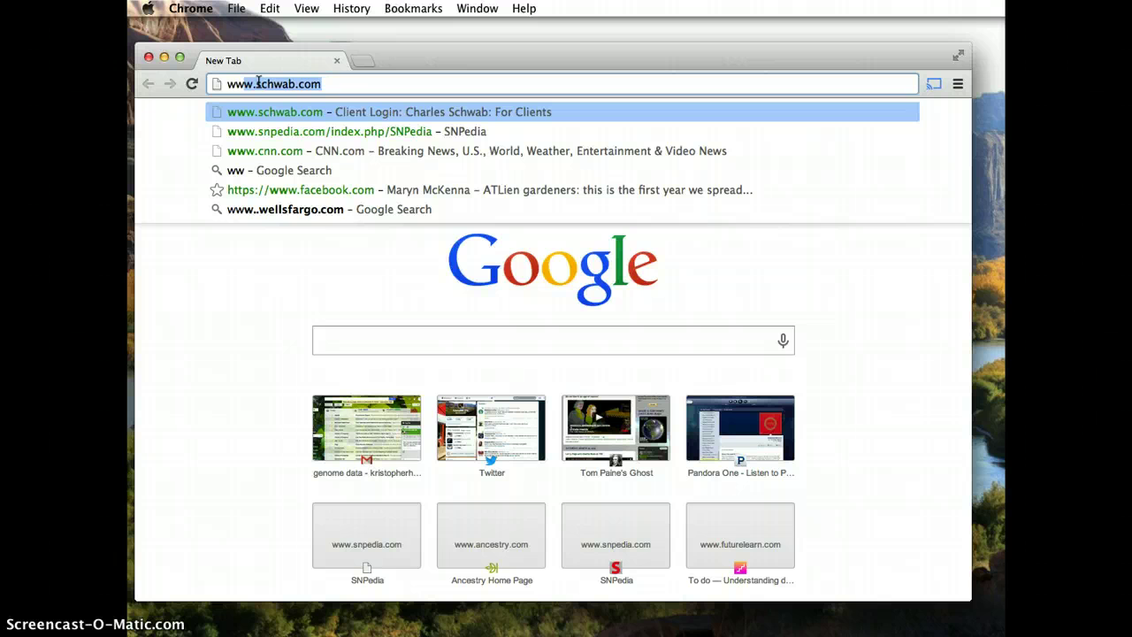
type("w.23andme")
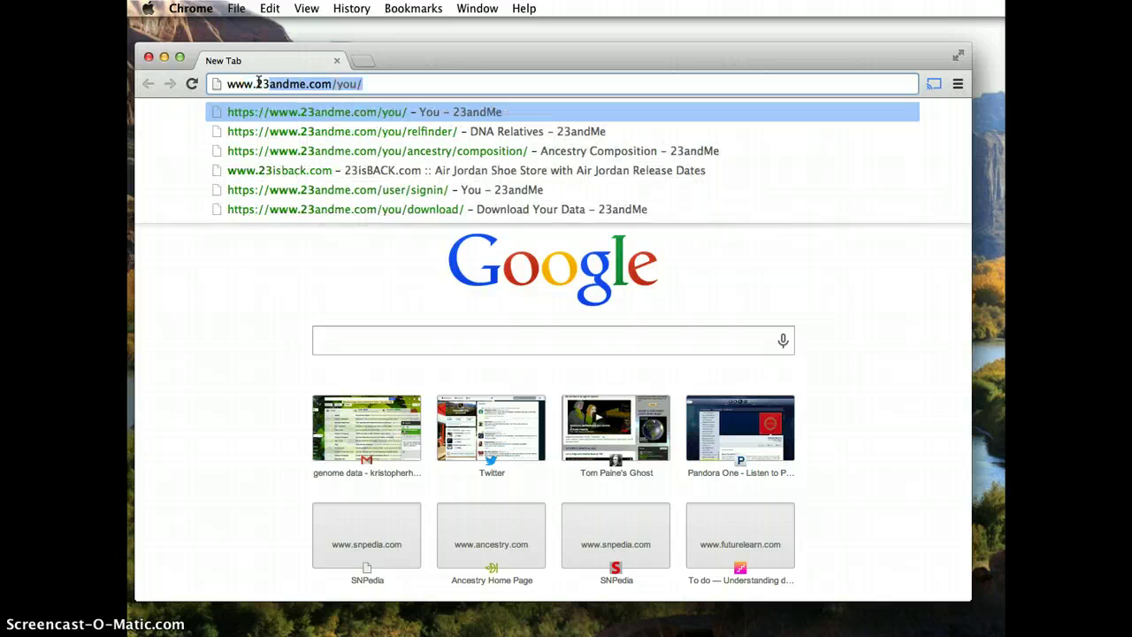
left_click(272, 113)
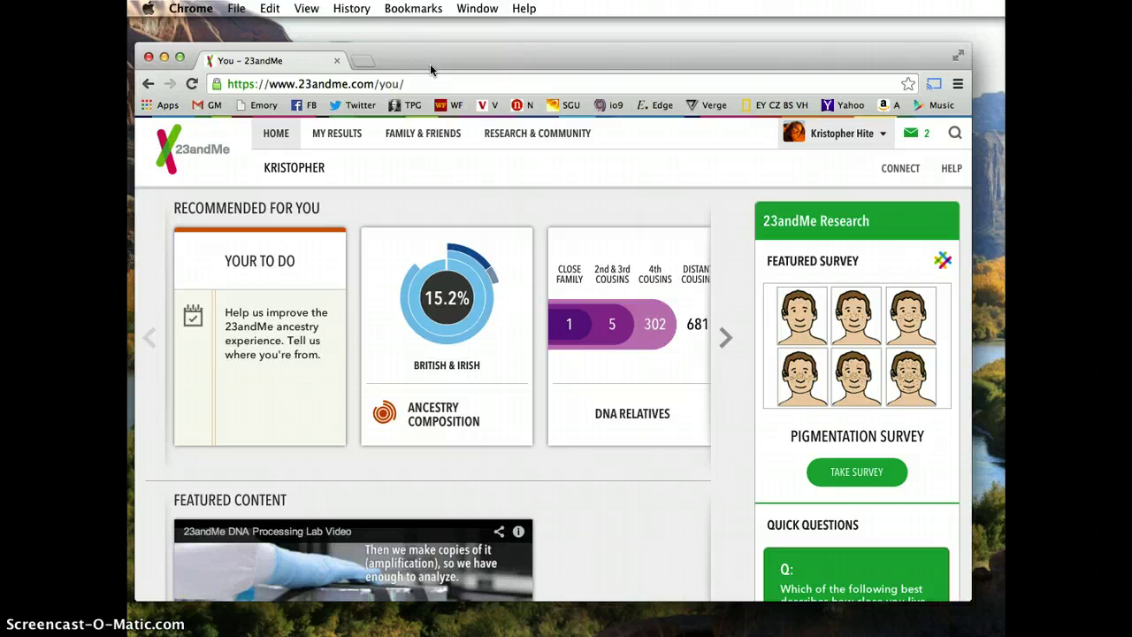
- Open Browse Raw Data from the account-name dropdown on the 23andMe home page
mouse_move(538, 133)
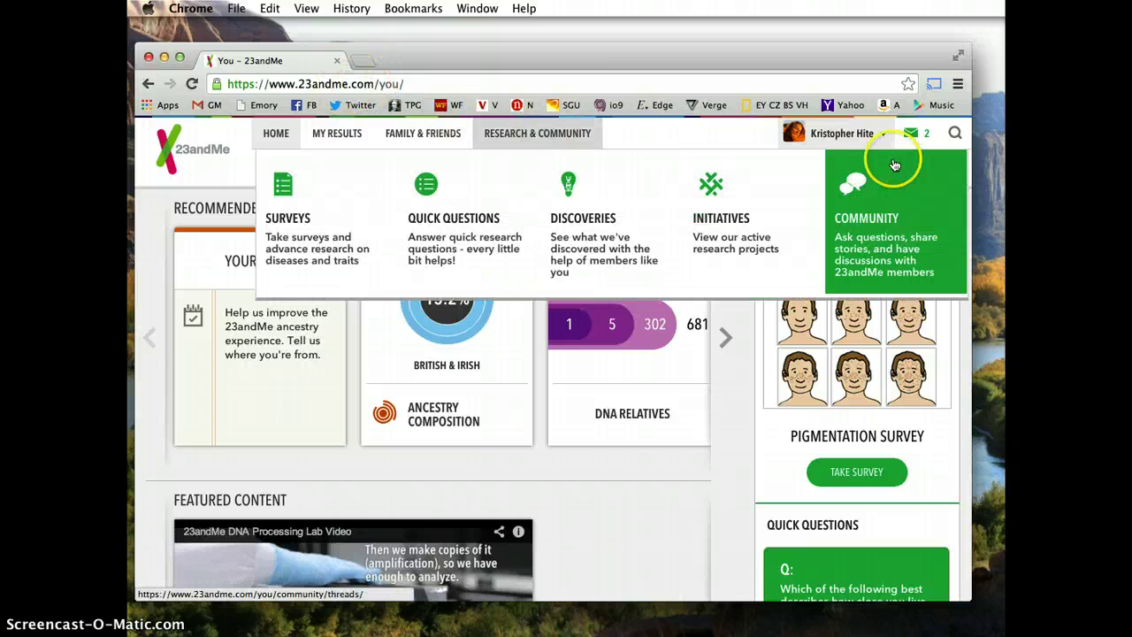
mouse_move(274, 135)
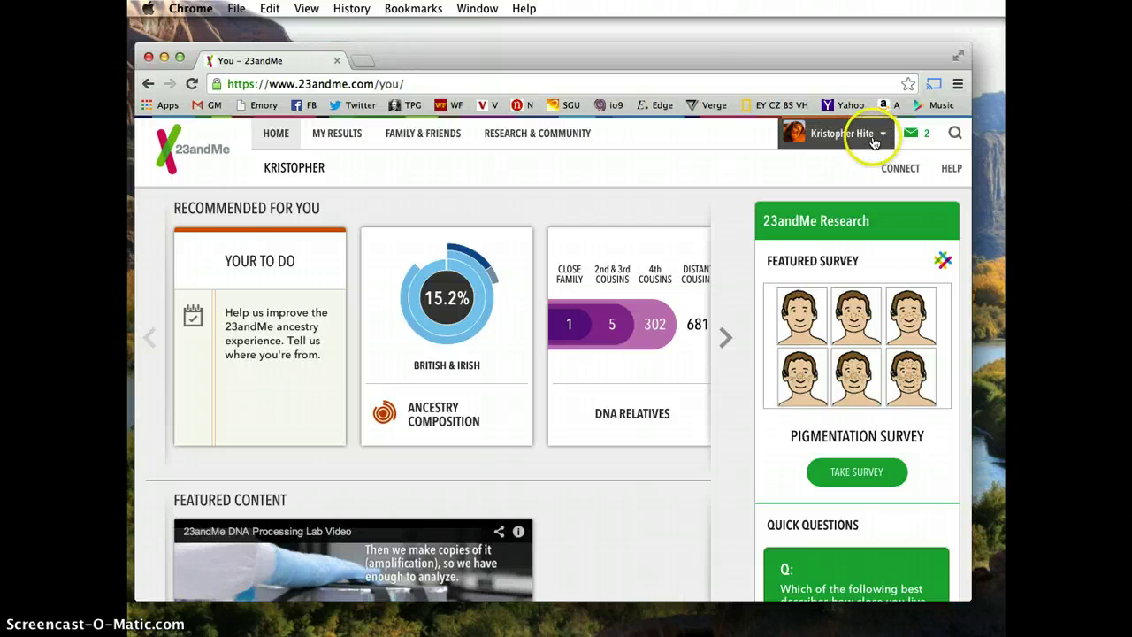
left_click(329, 84)
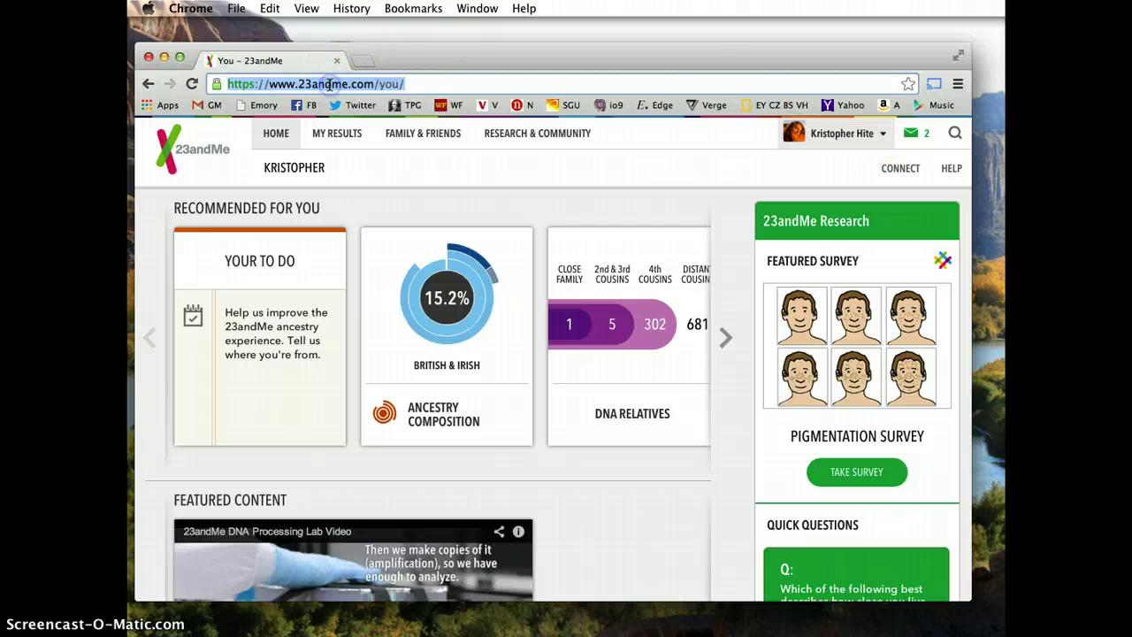
left_click(857, 140)
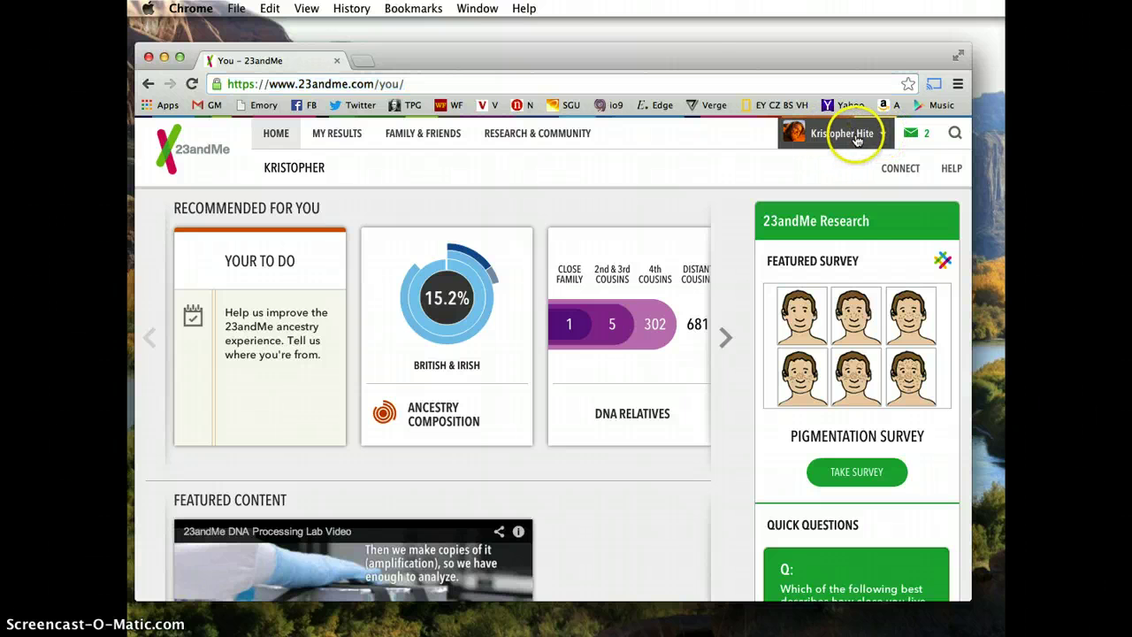
left_click(812, 199)
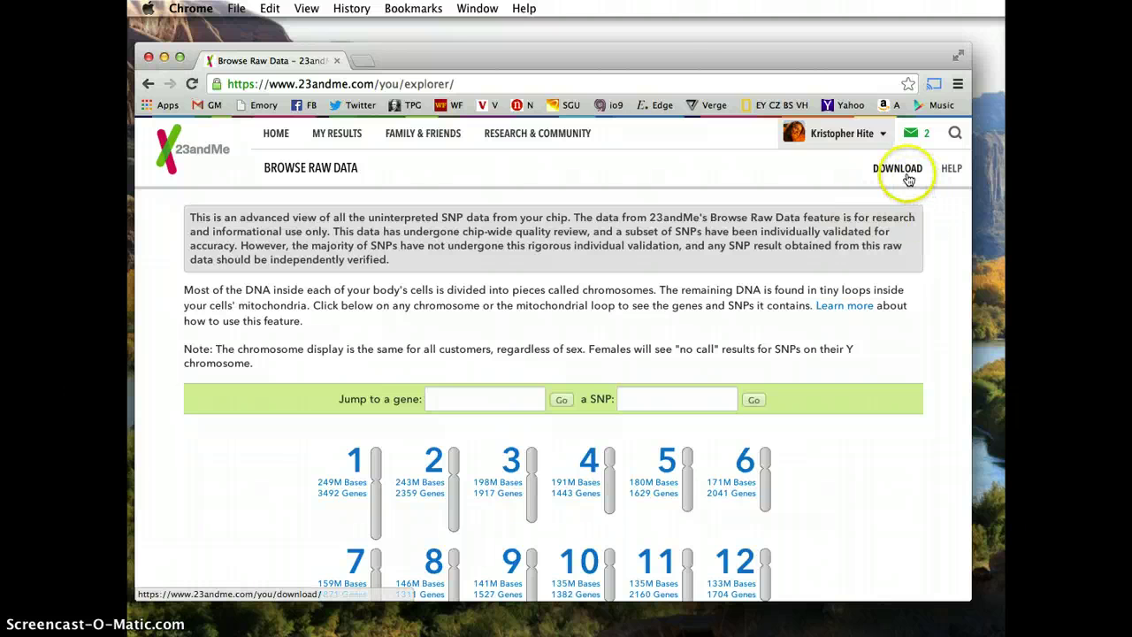
- Scroll up and down through the chromosome grid on the Browse Raw Data page
scroll(747, 349, "down", 3)
scroll(747, 348, "up", 3)
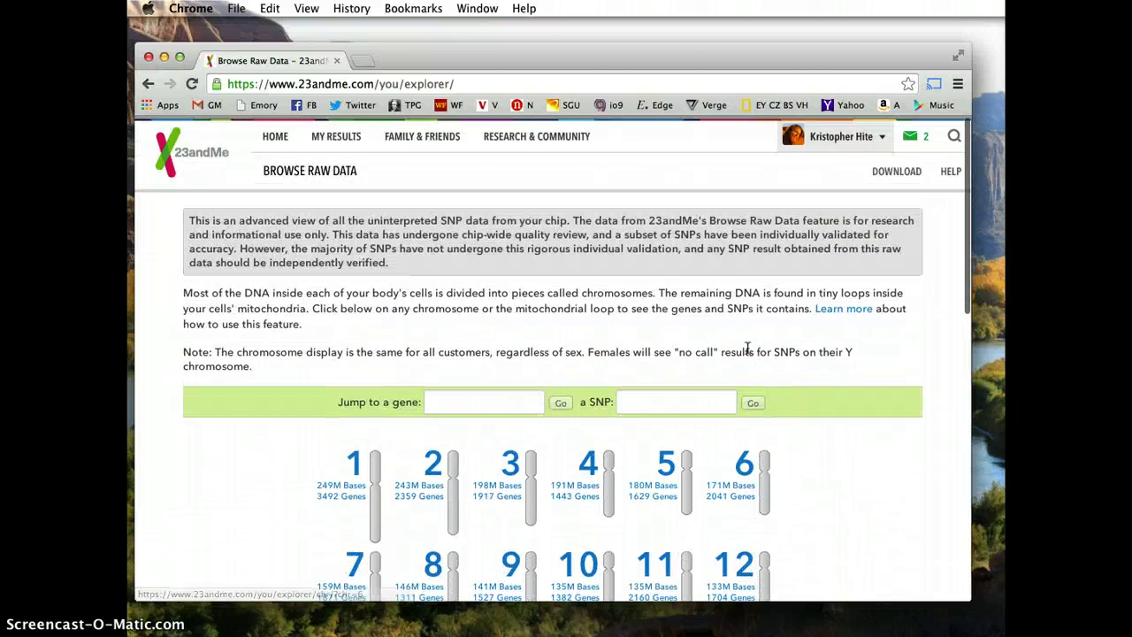
scroll(747, 349, "down", 5)
scroll(748, 348, "up", 2)
scroll(747, 347, "up", 3)
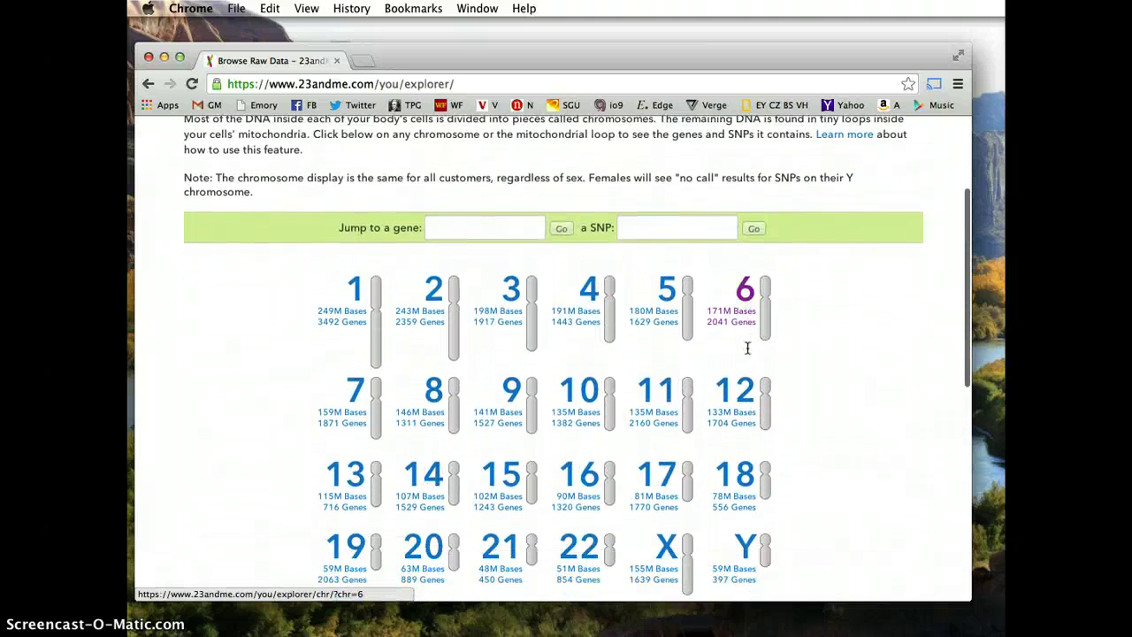
scroll(747, 347, "down", 3)
scroll(751, 341, "up", 7)
scroll(647, 506, "down", 1)
scroll(647, 507, "up", 1)
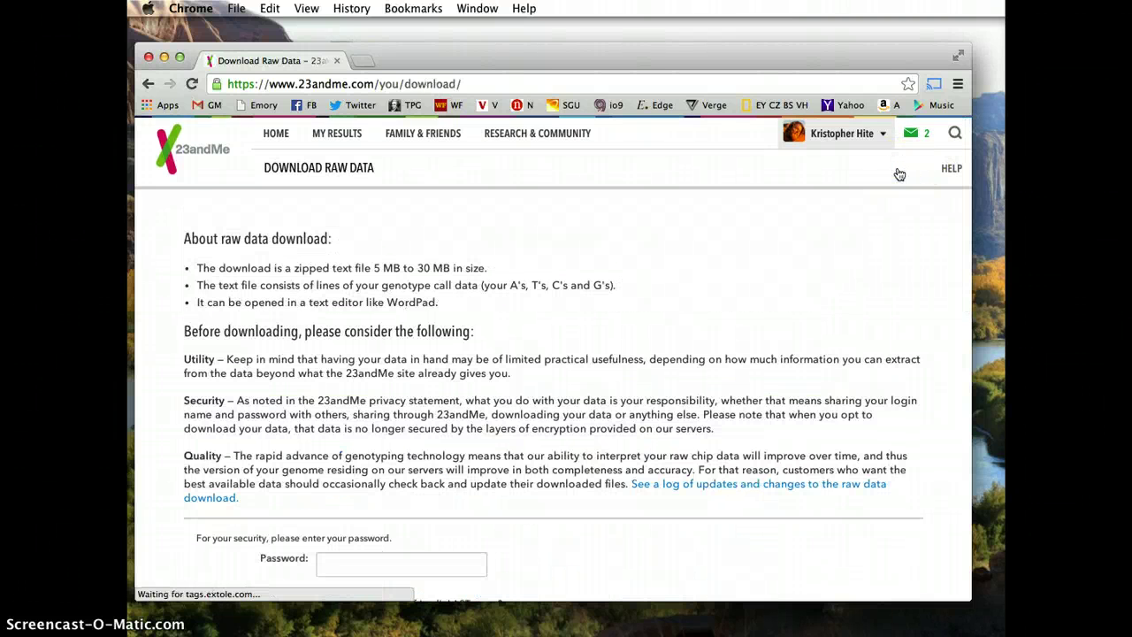
- Return to the Download Raw Data page through the account menu and raw data browser
scroll(539, 407, "down", 2)
scroll(539, 413, "down", 1)
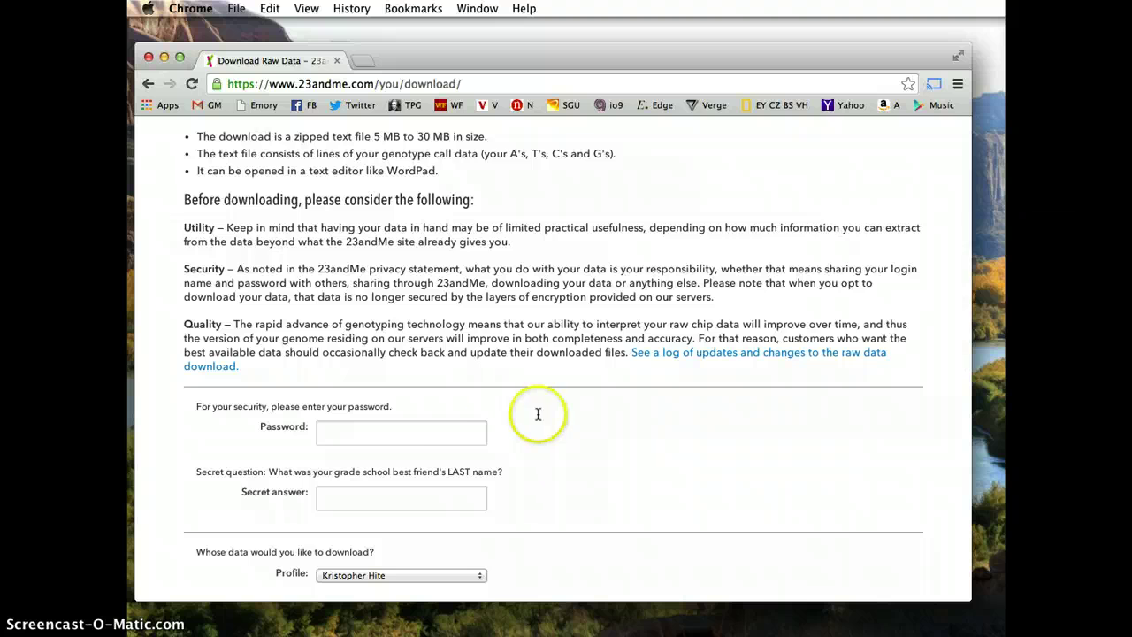
scroll(596, 389, "up", 3)
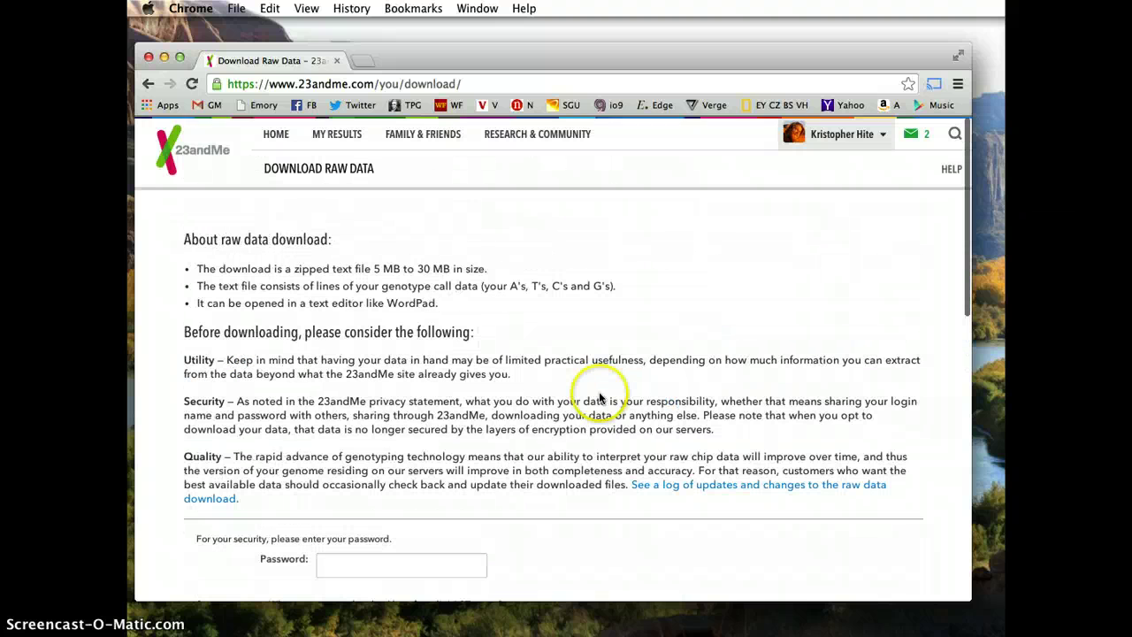
left_click(851, 134)
left_click(844, 193)
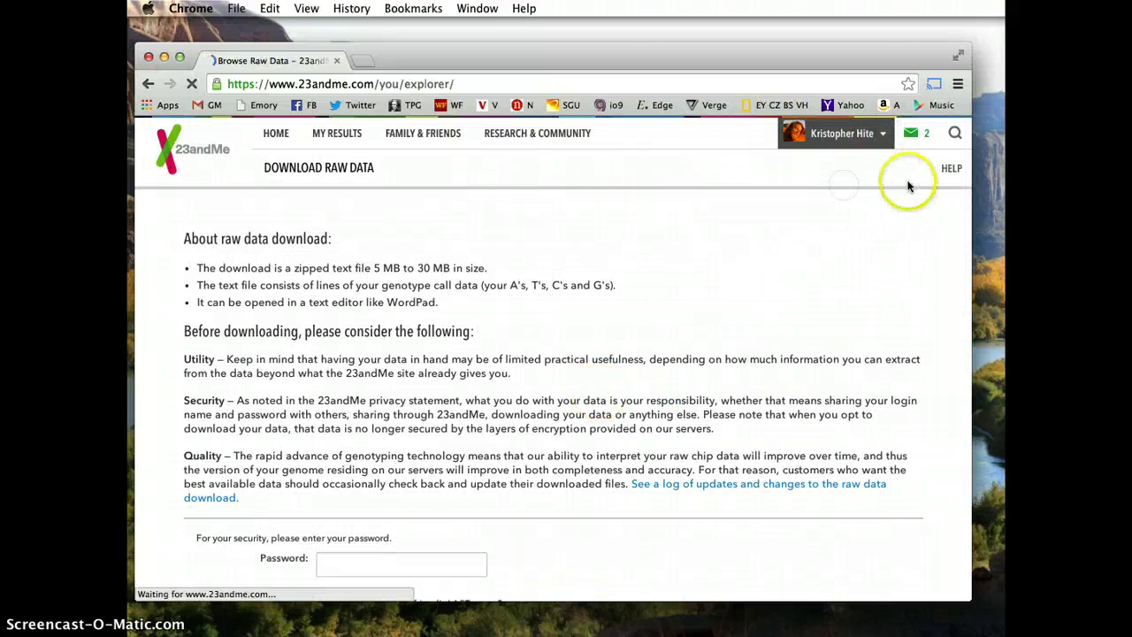
left_click(900, 169)
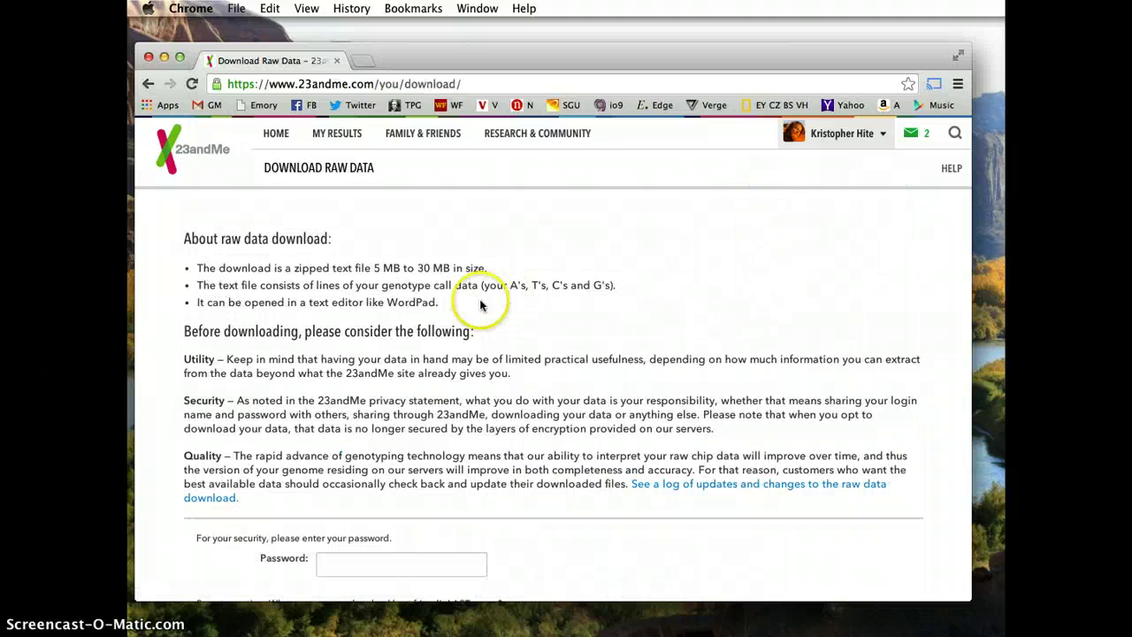
- Enter the account password and secret answer, keep the profile and All DNA, and request the download
scroll(480, 291, "down", 5)
left_click(376, 437)
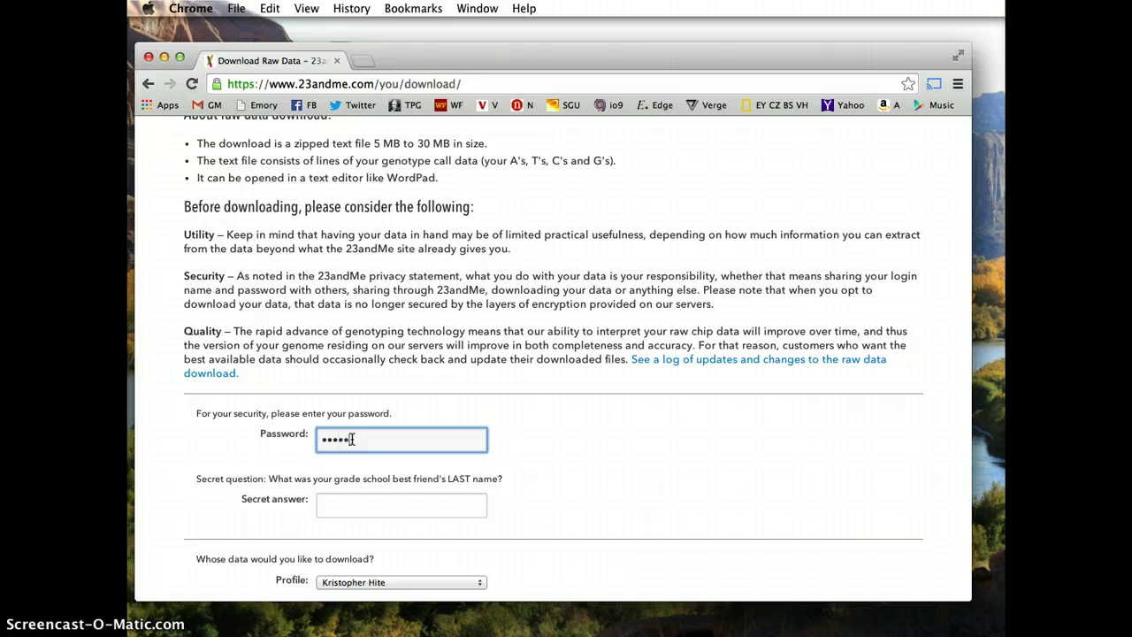
left_click(337, 500)
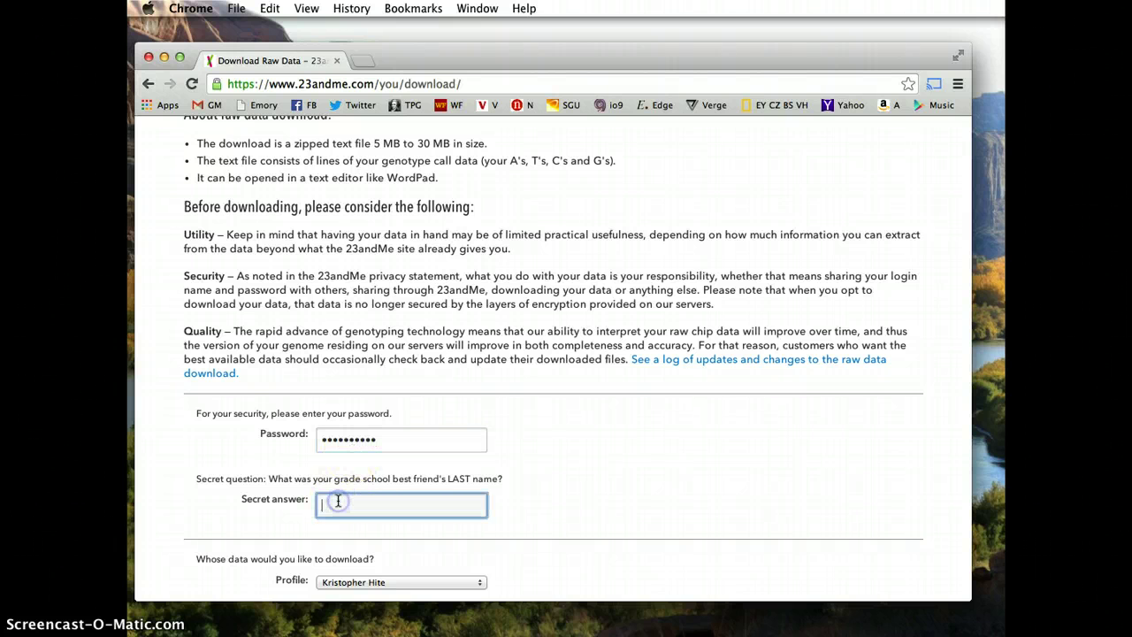
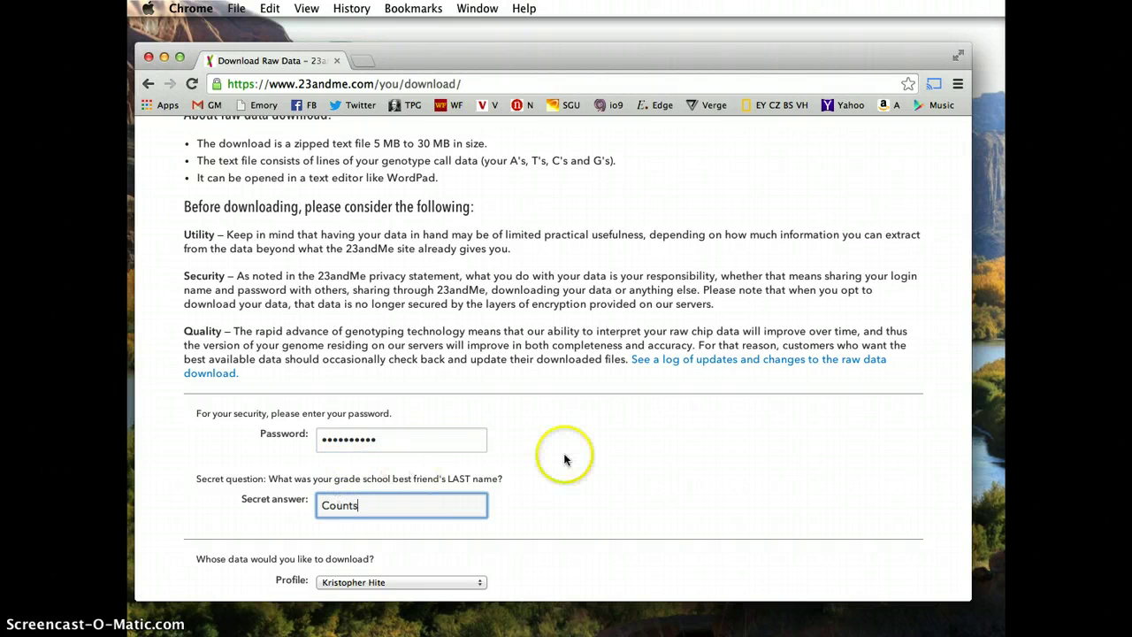
scroll(569, 460, "down", 5)
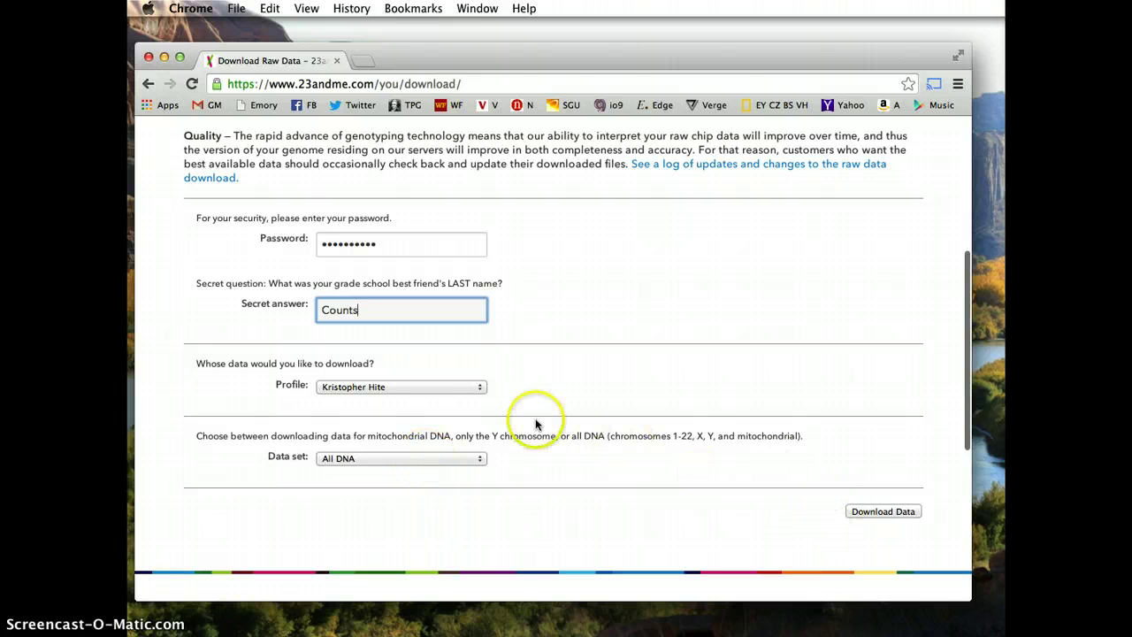
left_click(475, 386)
left_click(473, 386)
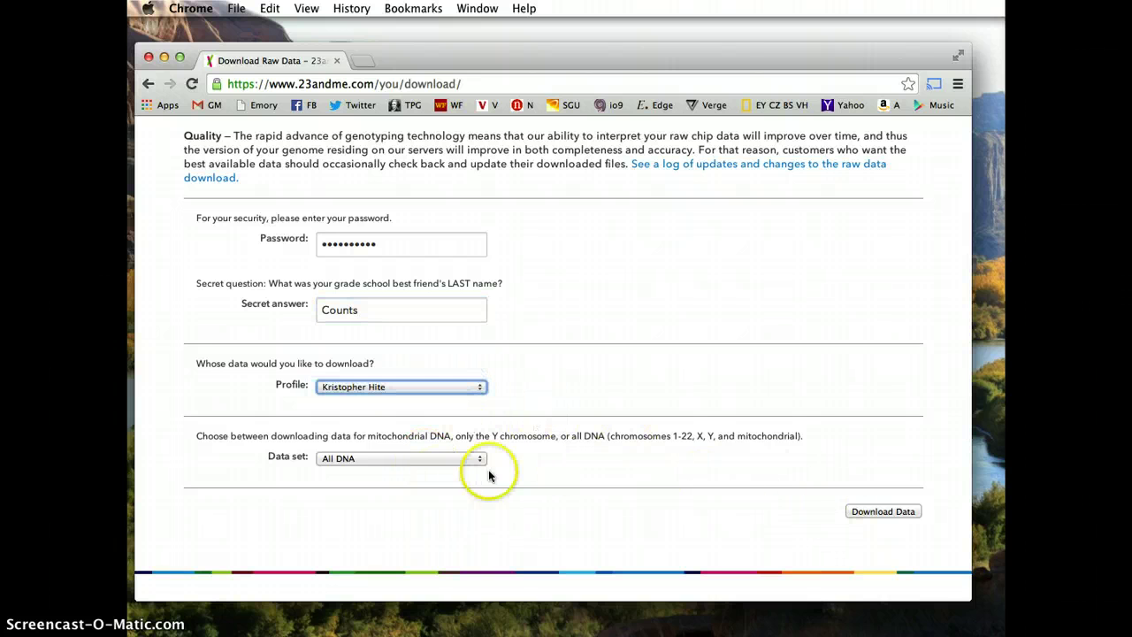
left_click(883, 512)
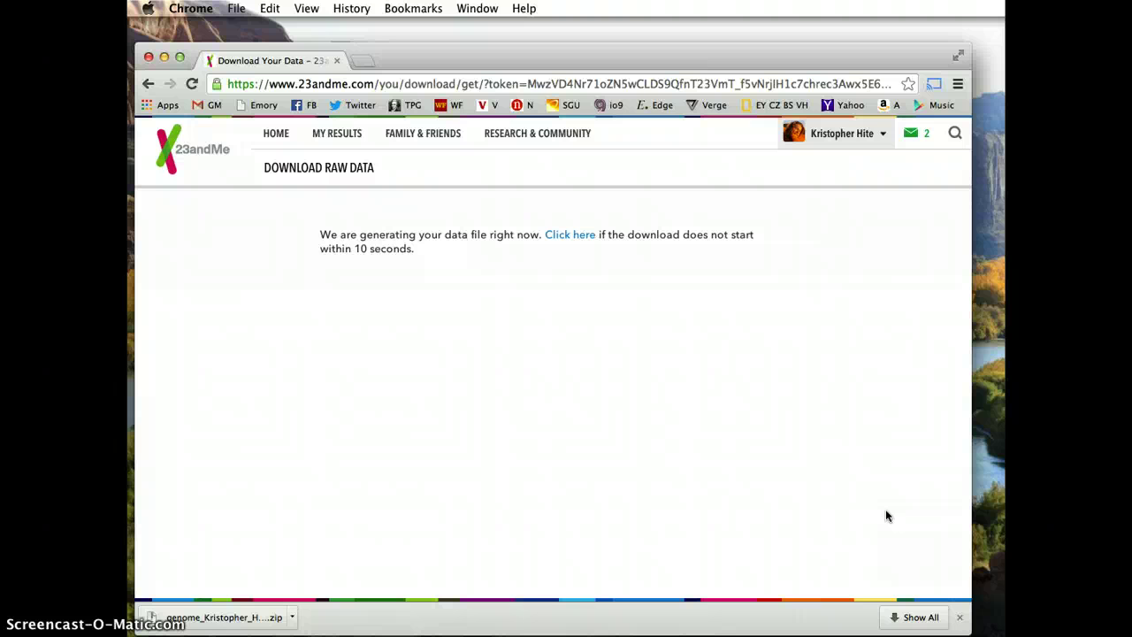
- Show the downloaded genome zip in Finder's Downloads folder
left_click(237, 619)
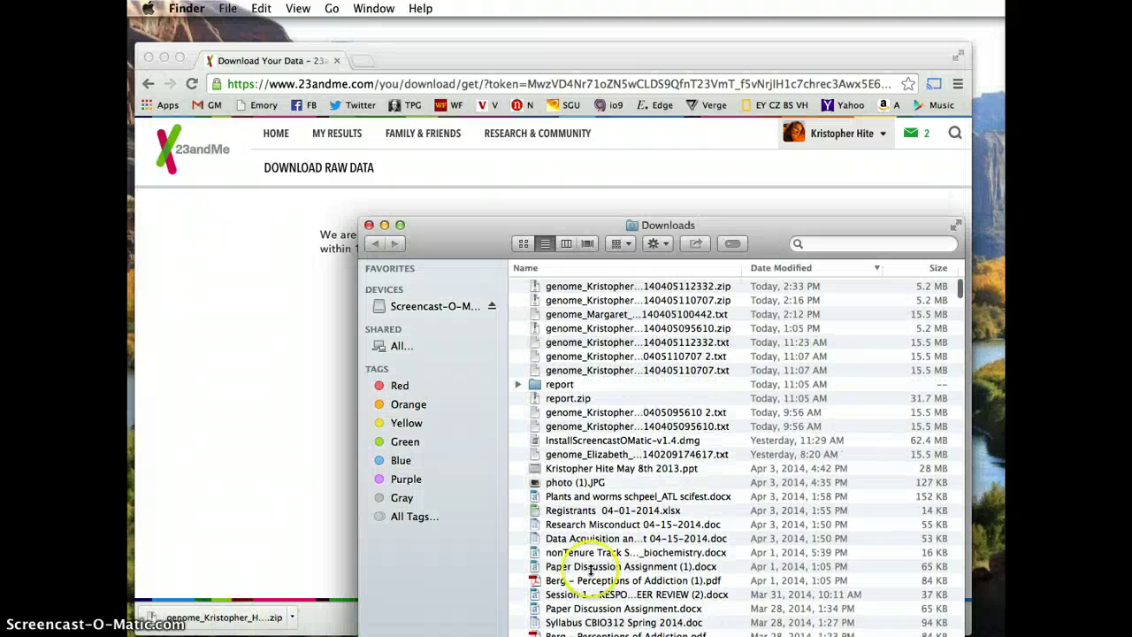
- Unzip the newest genome archive and open its 11:07 AM genome text file in TextEdit
double_click(604, 286)
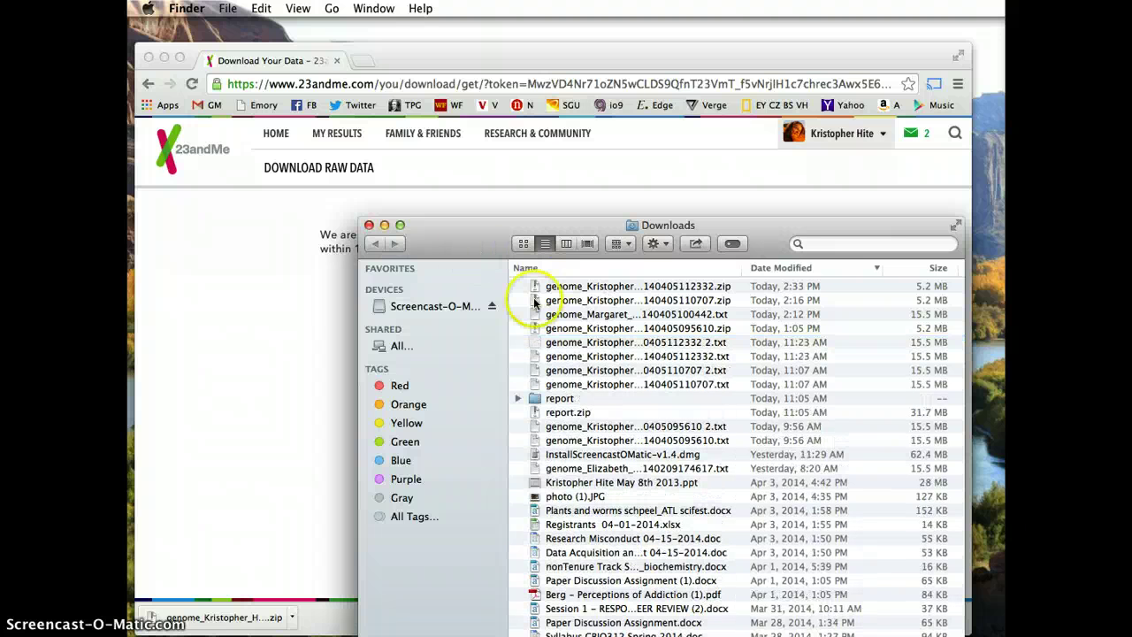
left_click(610, 386)
double_click(609, 385)
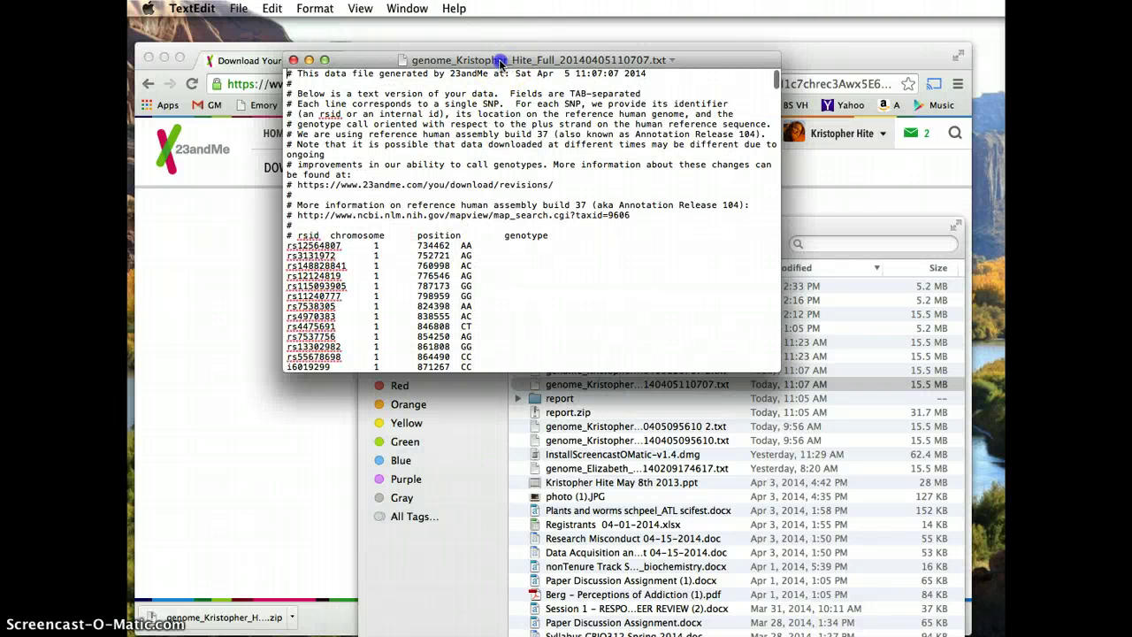
- Move the TextEdit genome window left, minimize the Downloads window, and enlarge TextEdit
left_click_drag(508, 67, 426, 53)
left_click(799, 227)
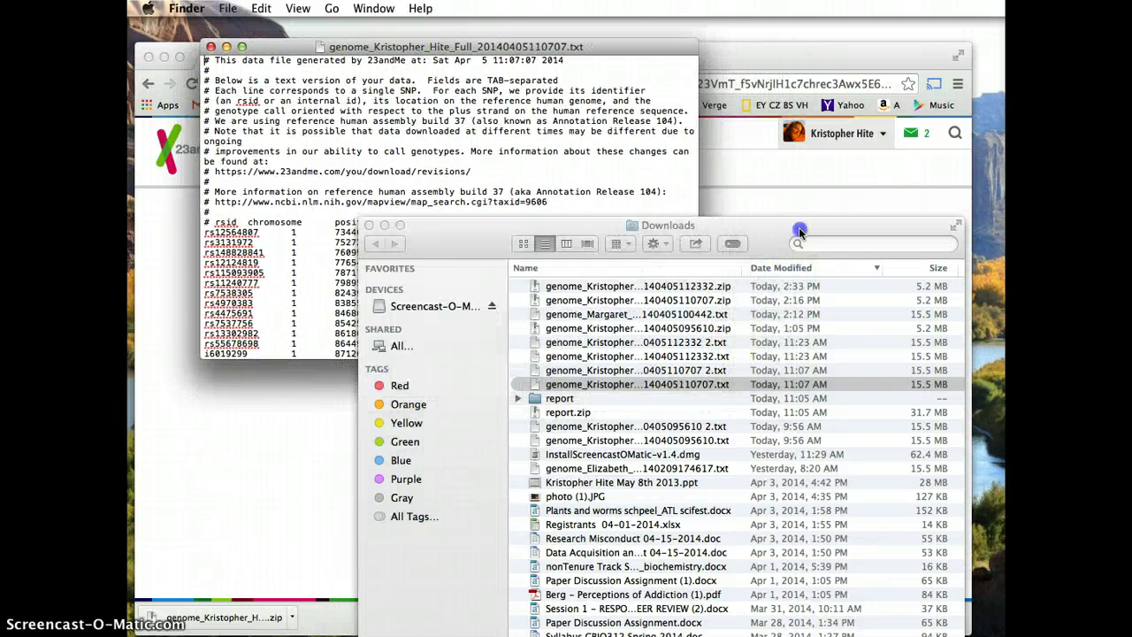
left_click(385, 226)
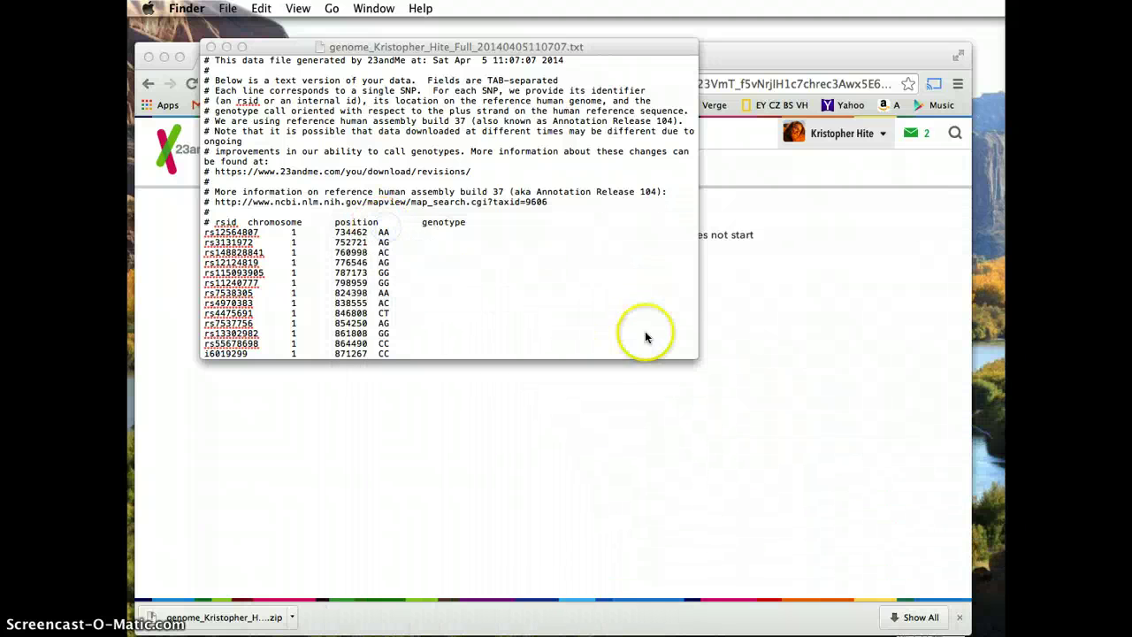
left_click_drag(692, 355, 911, 550)
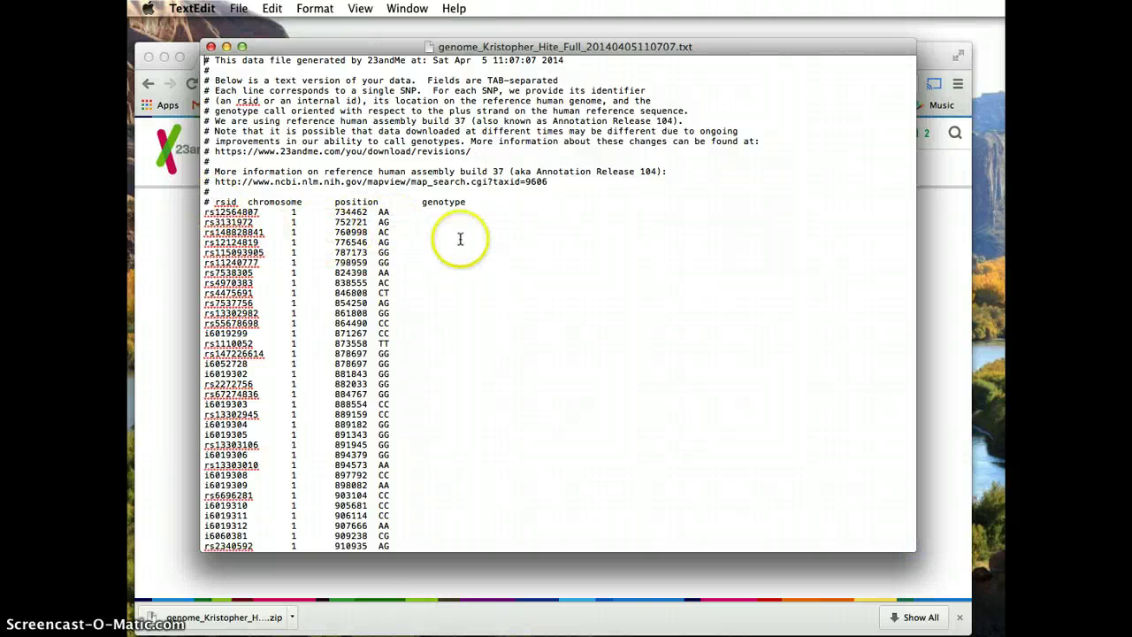
- Inspect the genome file's first data rows, jump back to the top, and return to Chrome's 23andMe page
left_click(295, 212)
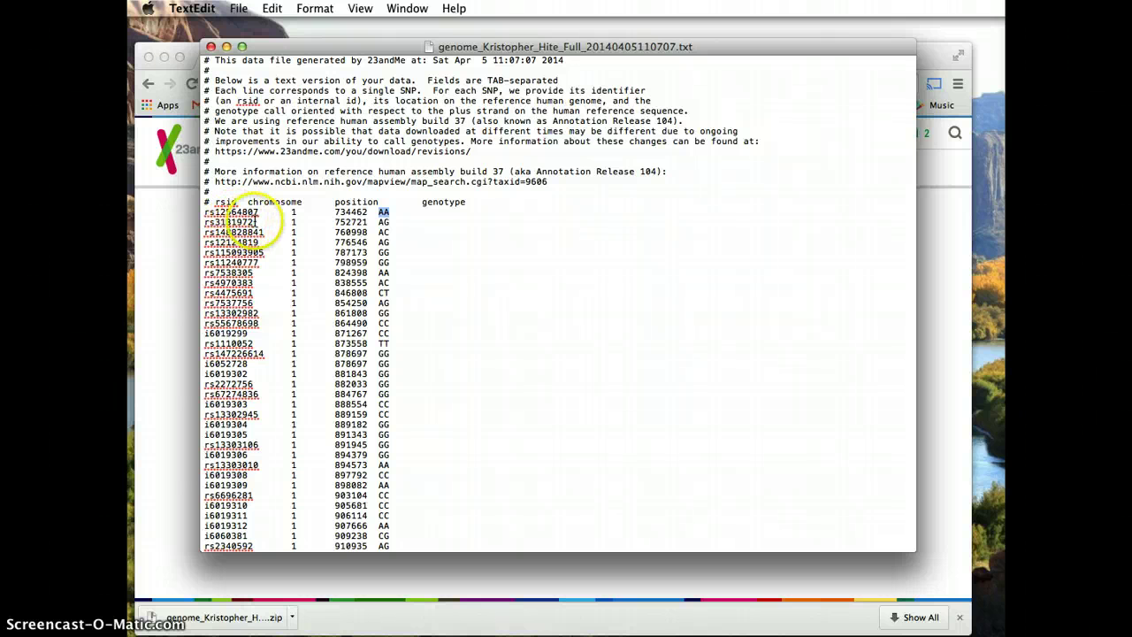
left_click(395, 215)
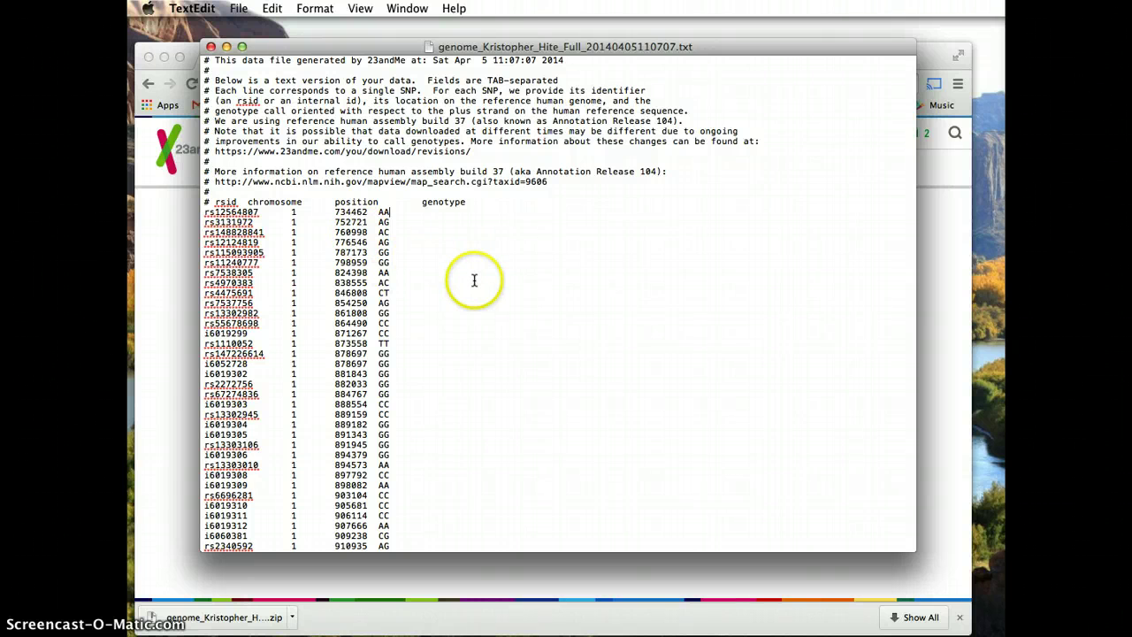
scroll(472, 278, "down", 3)
scroll(474, 280, "down", 20)
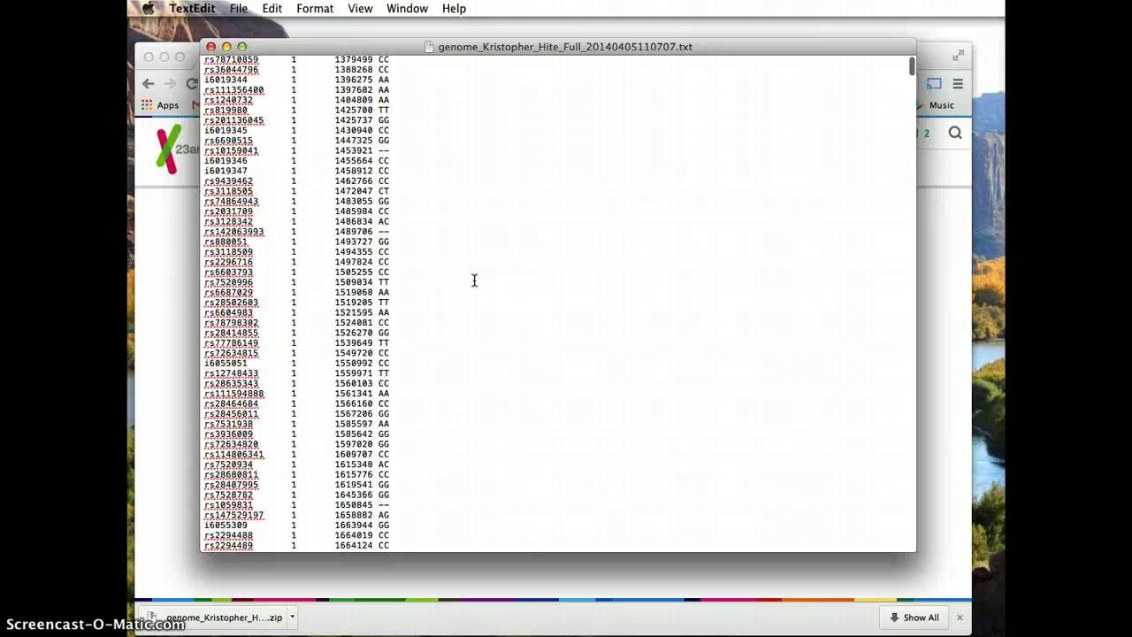
key("Home")
scroll(474, 280, "down", 20)
scroll(303, 303, "up", 20)
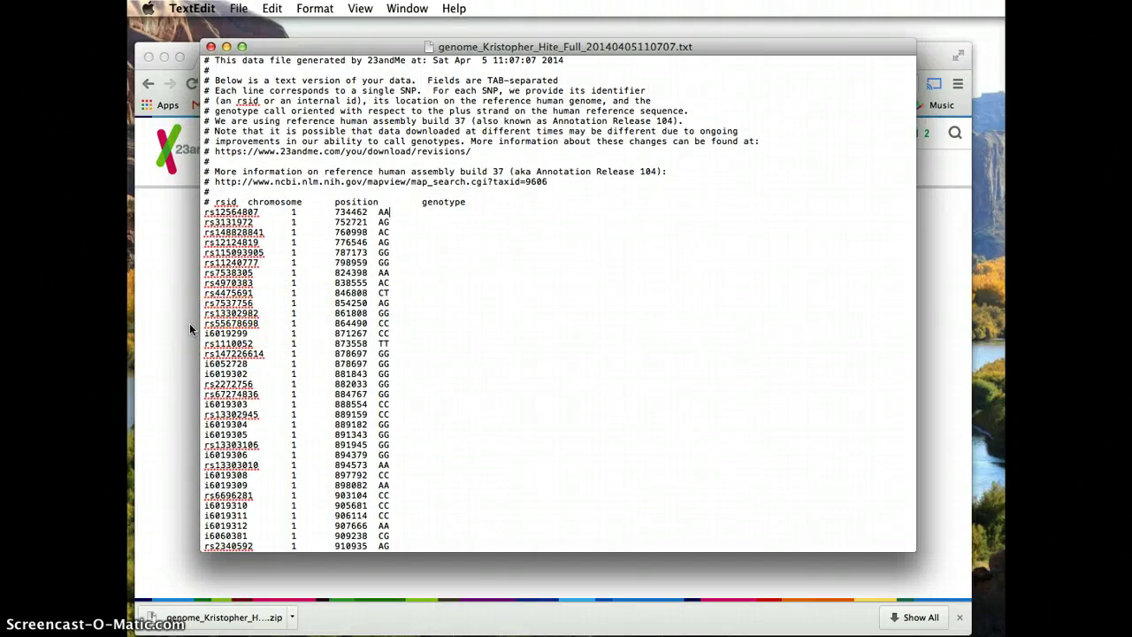
left_click(189, 323)
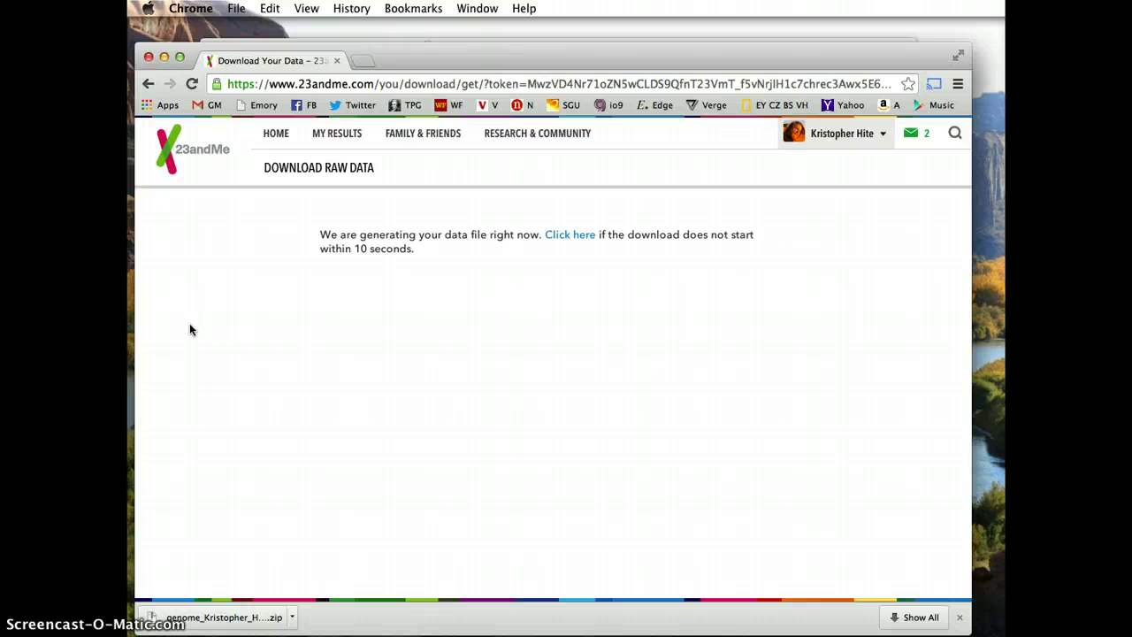
- Close the 23andMe download window and open a new Chrome window, zoomed and moved up-left
left_click(336, 62)
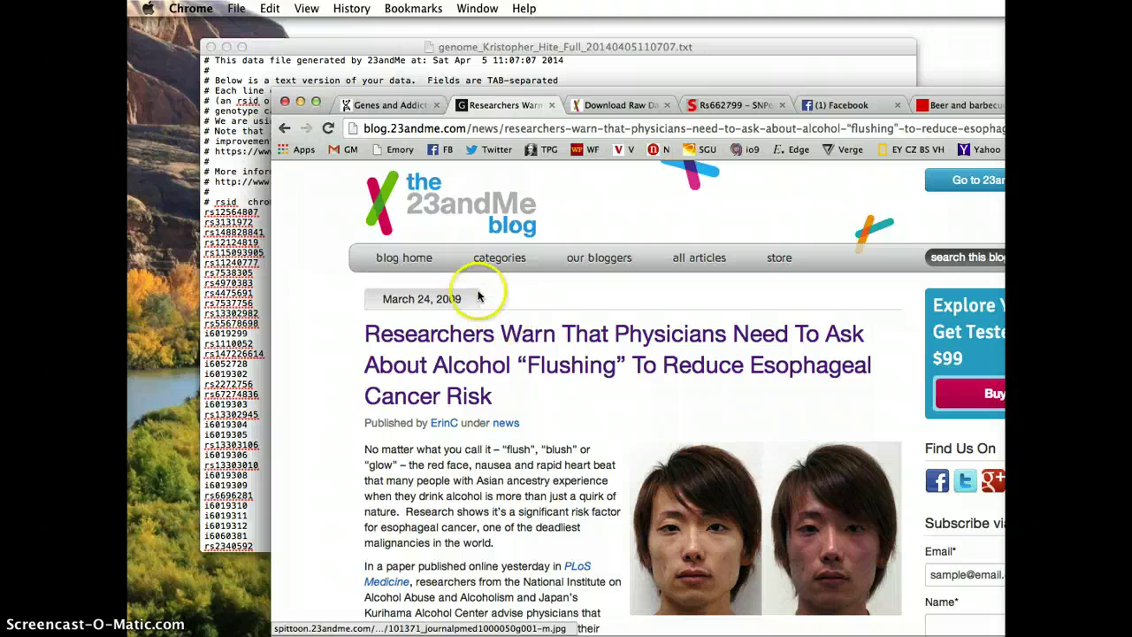
left_click(301, 101)
left_click(190, 8)
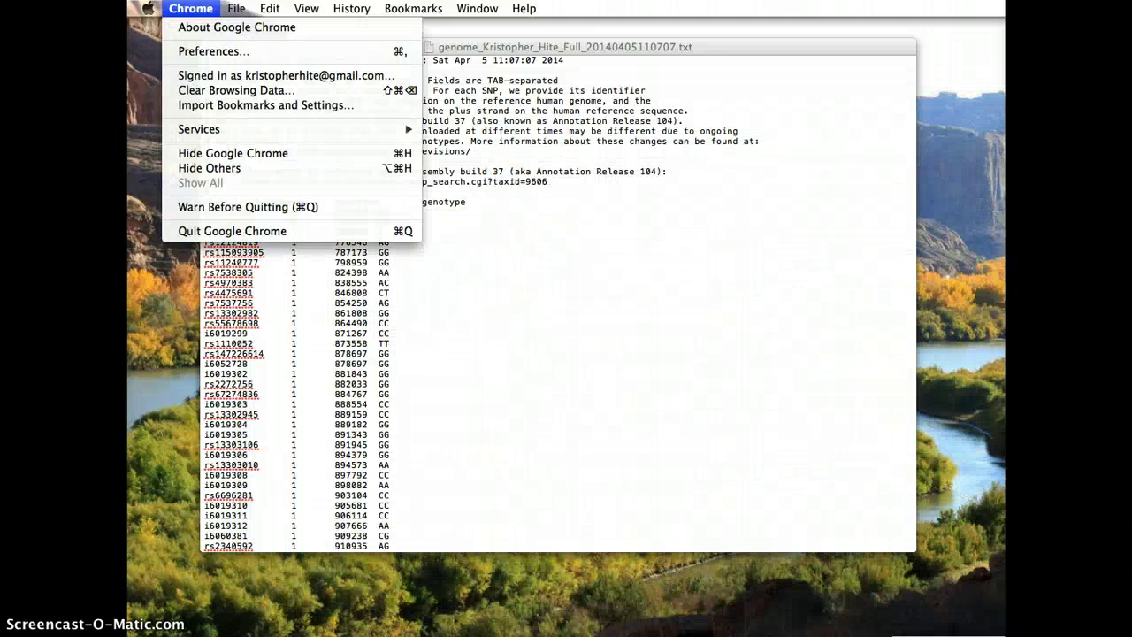
mouse_move(236, 9)
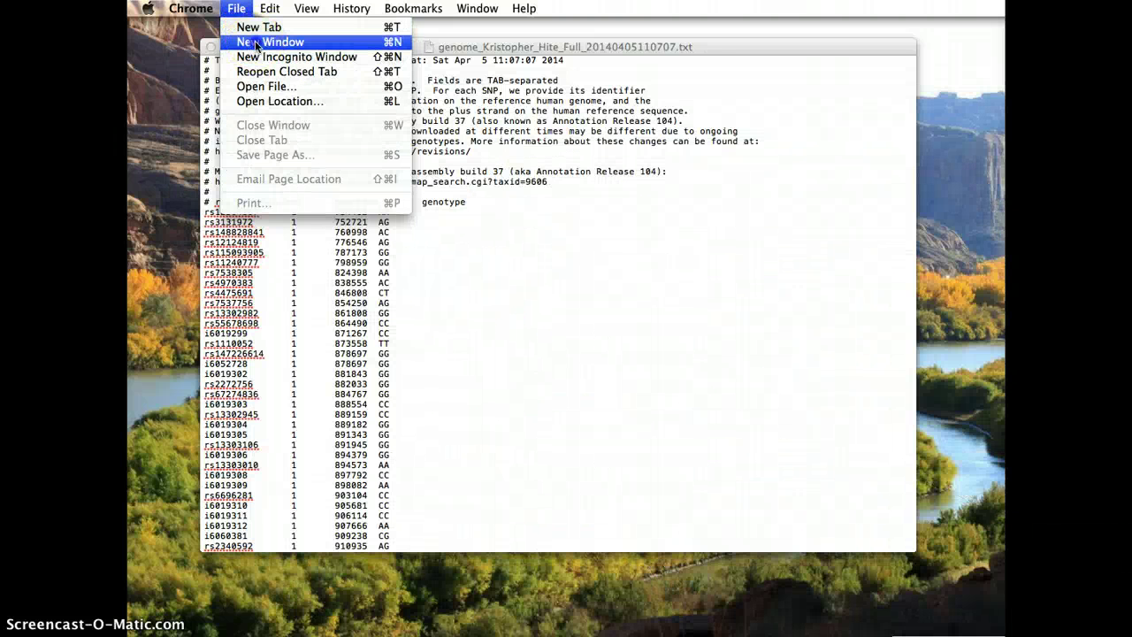
left_click(256, 41)
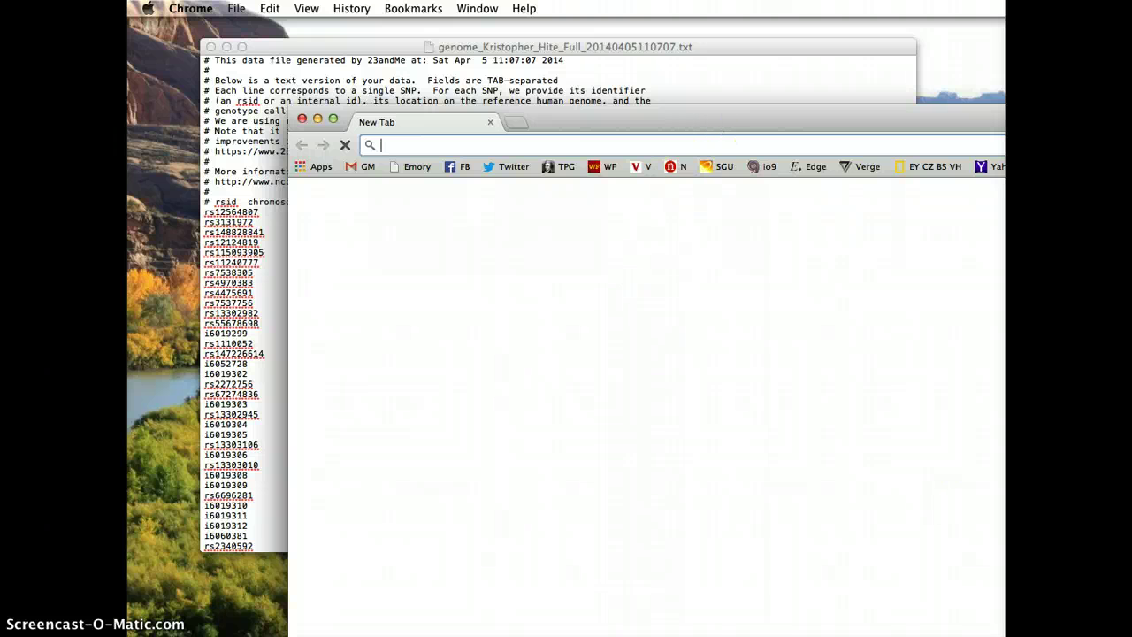
double_click(651, 116)
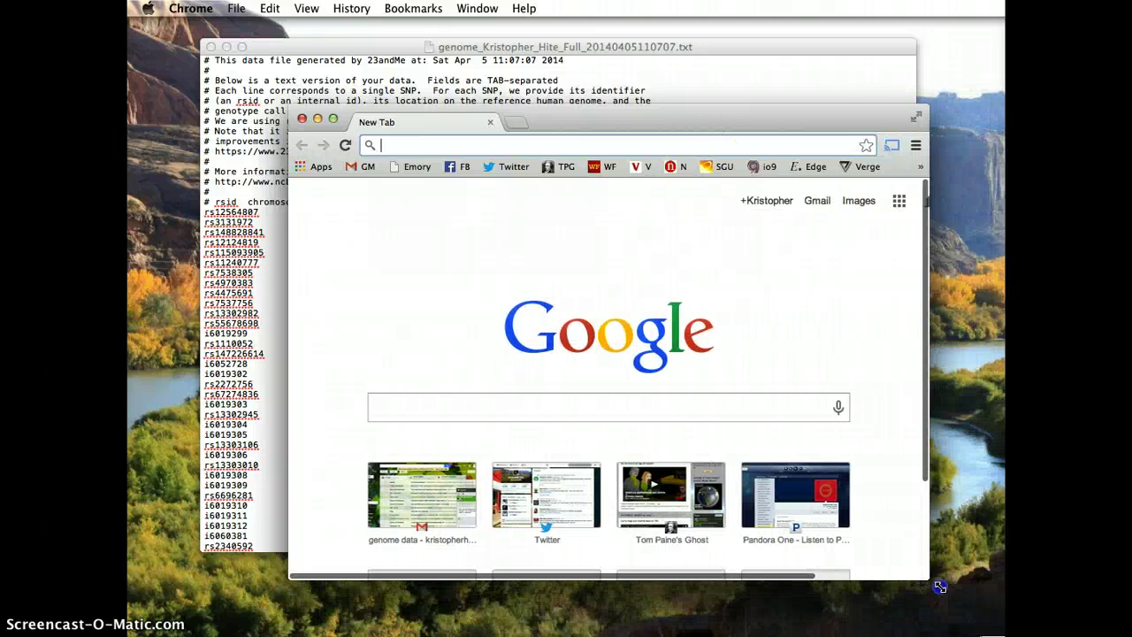
left_click_drag(652, 116, 539, 59)
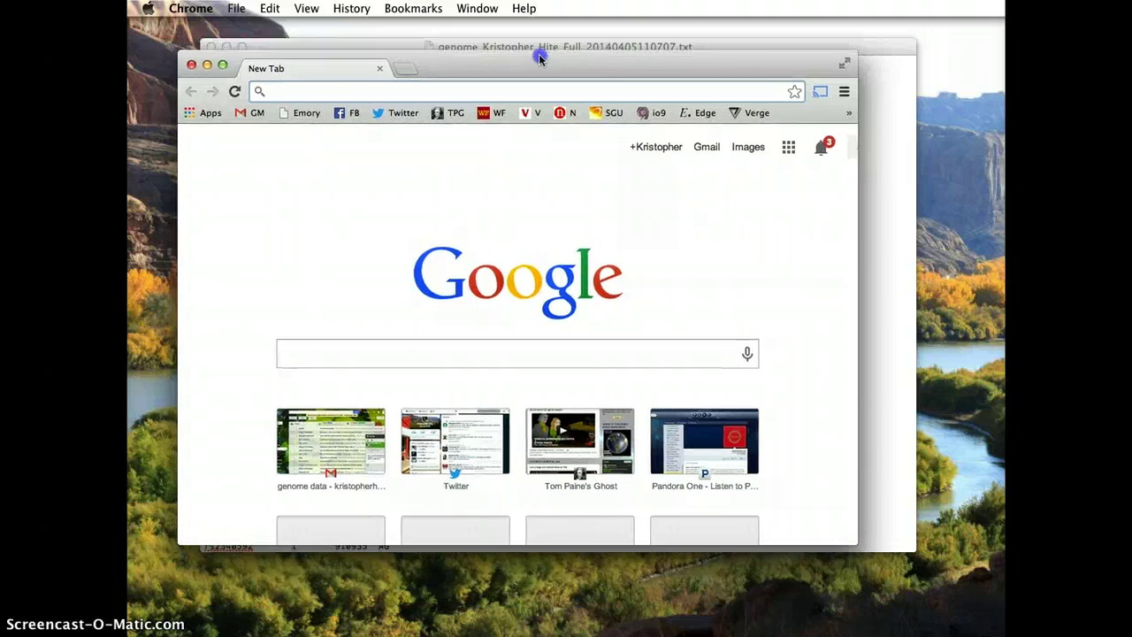
left_click(289, 88)
type("www.")
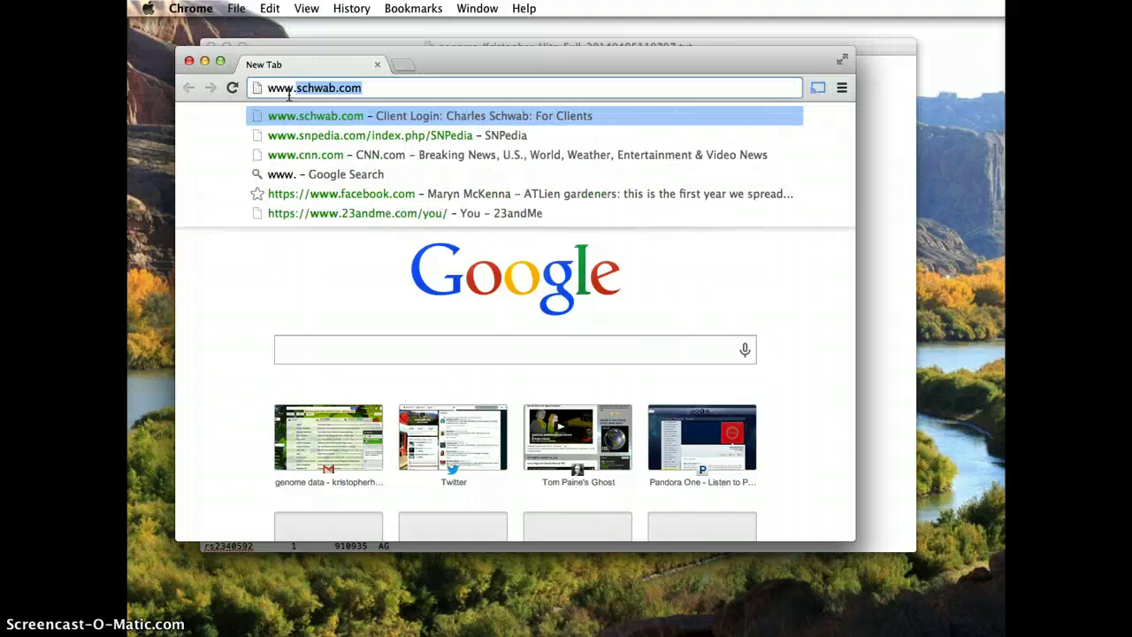
type("snpedi")
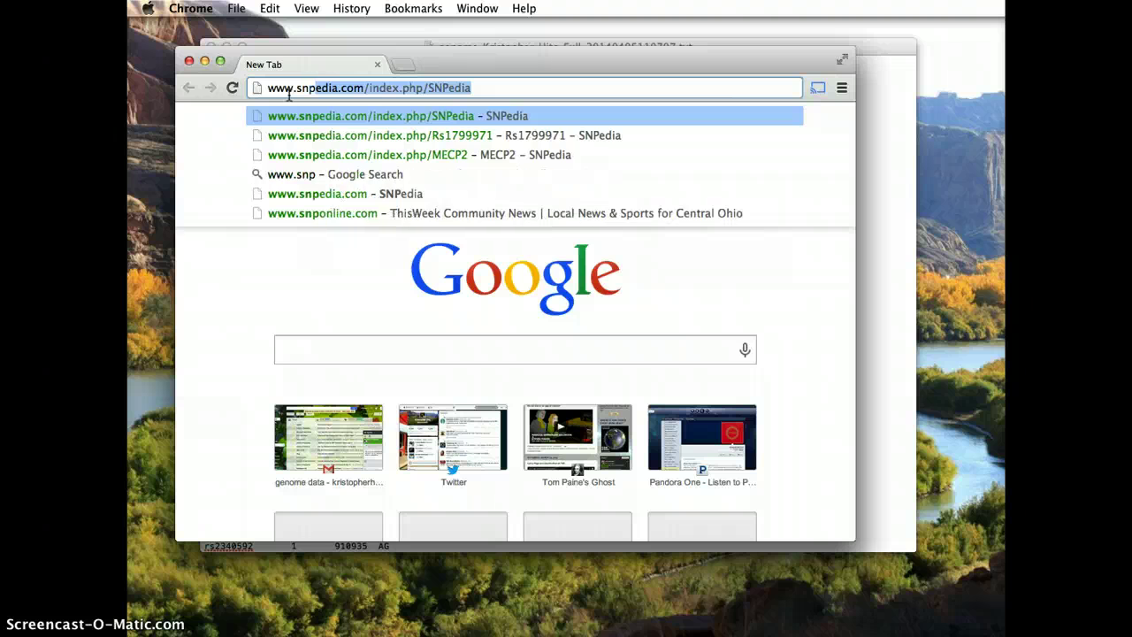
type("a")
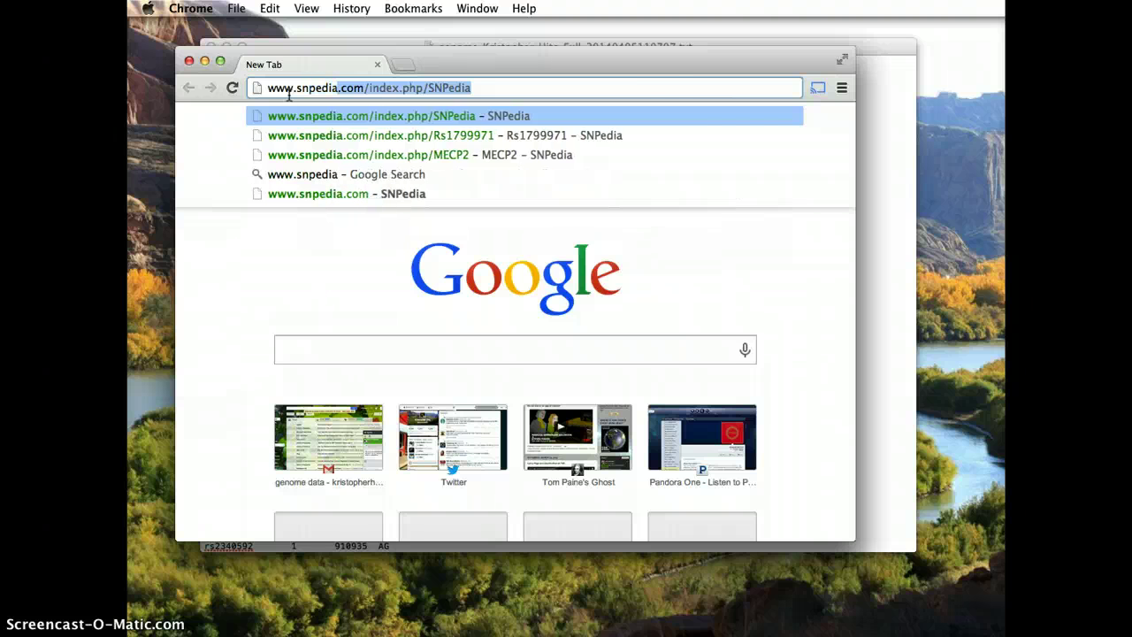
type(".com")
key("Return")
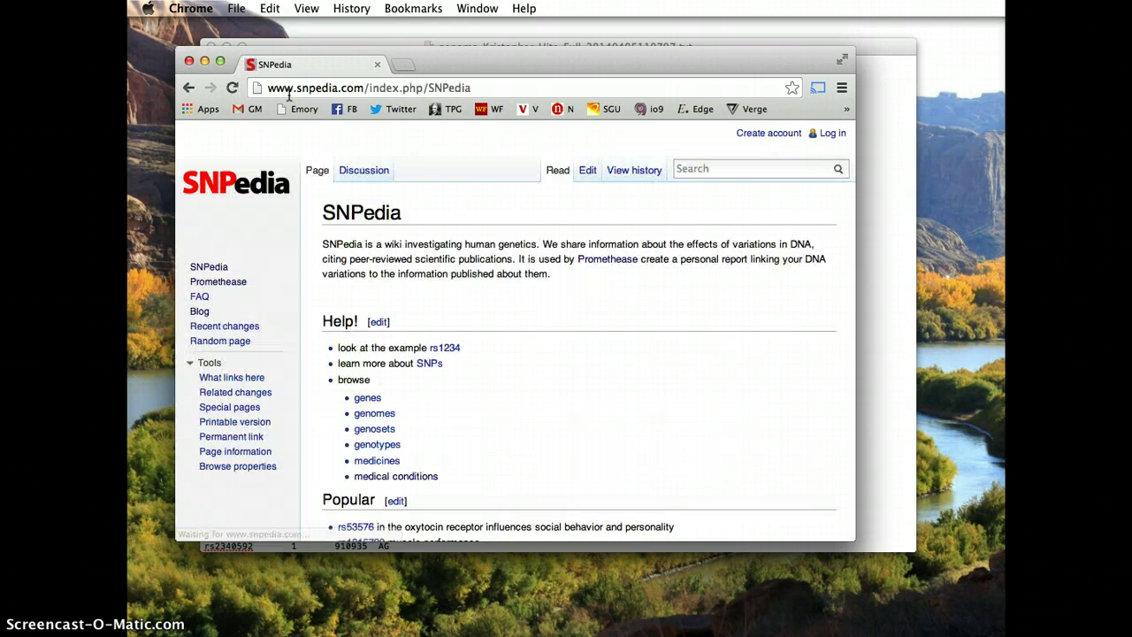
scroll(427, 246, "down", 3)
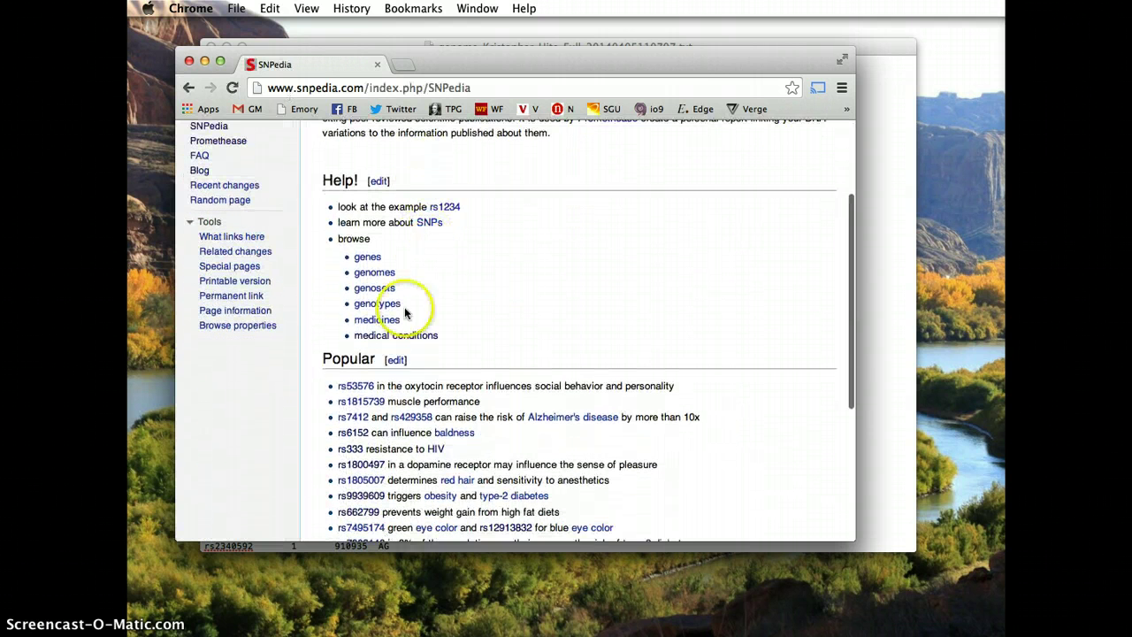
scroll(326, 370, "down", 2)
scroll(328, 371, "down", 2)
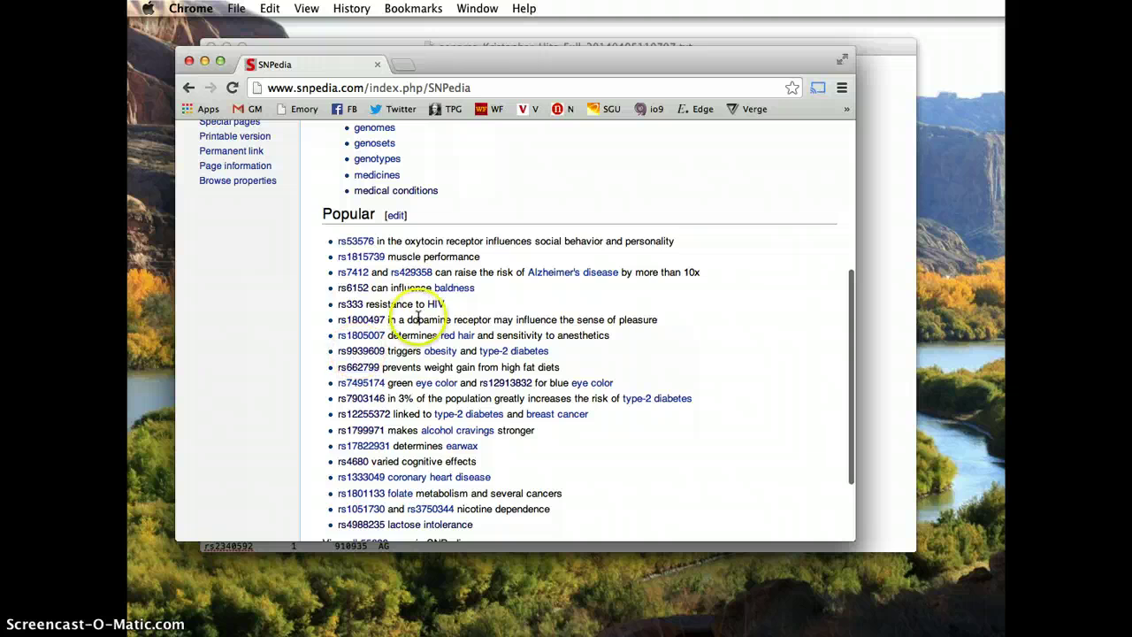
scroll(418, 310, "down", 1)
scroll(420, 320, "up", 8)
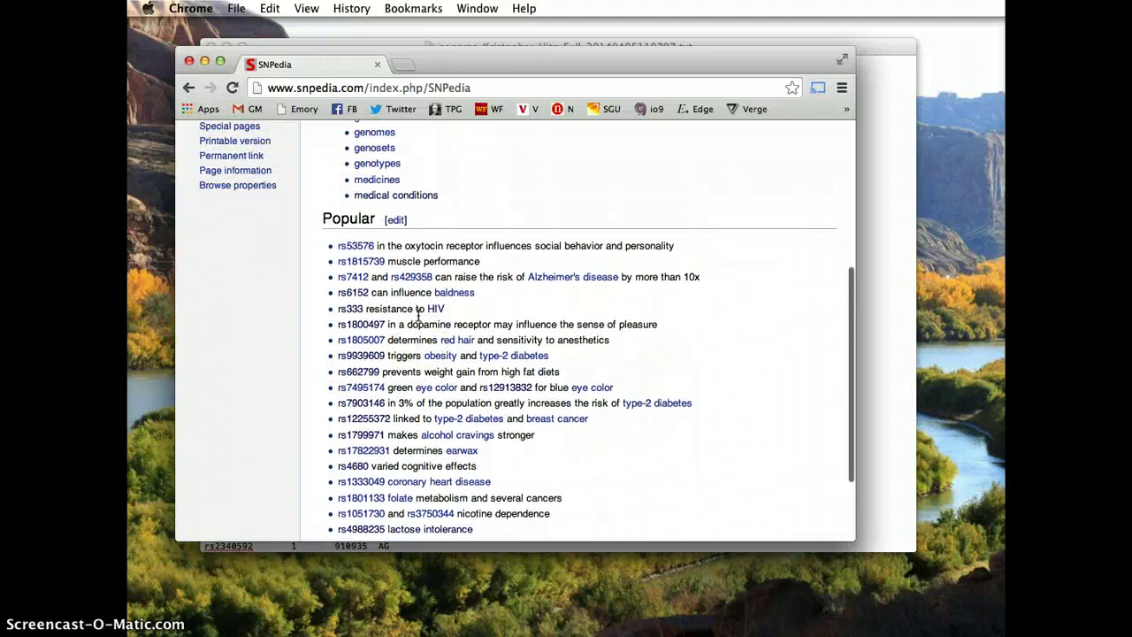
scroll(698, 233, "up", 1)
- Scroll down to the Popular list and try opening the rs12913832 blue eye color entry
left_click(708, 168)
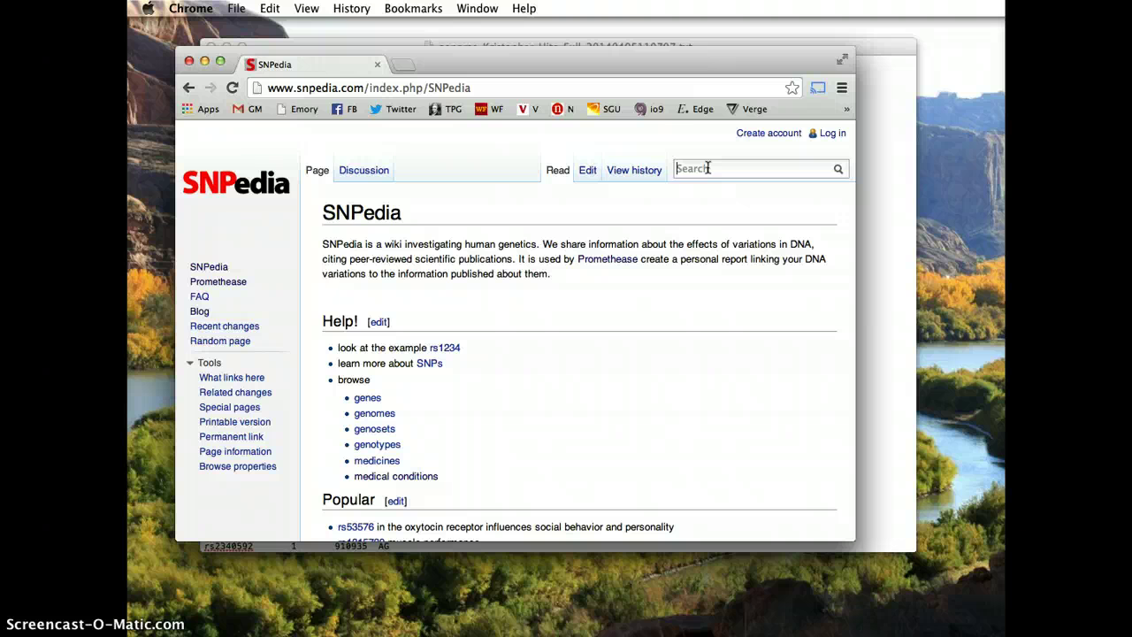
scroll(573, 232, "down", 5)
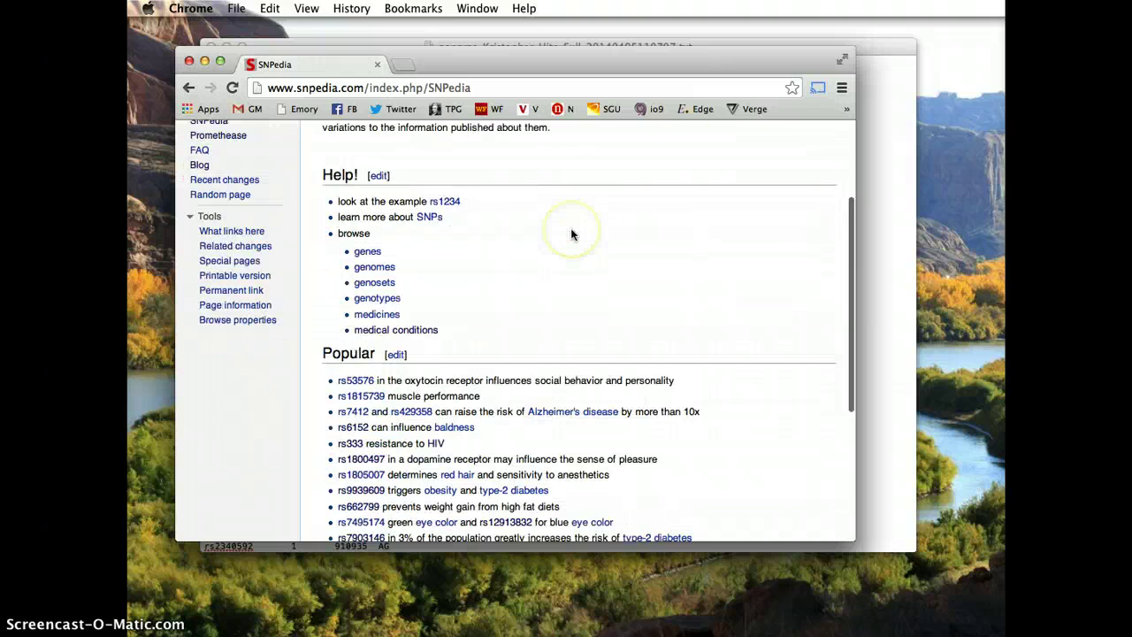
scroll(571, 235, "down", 2)
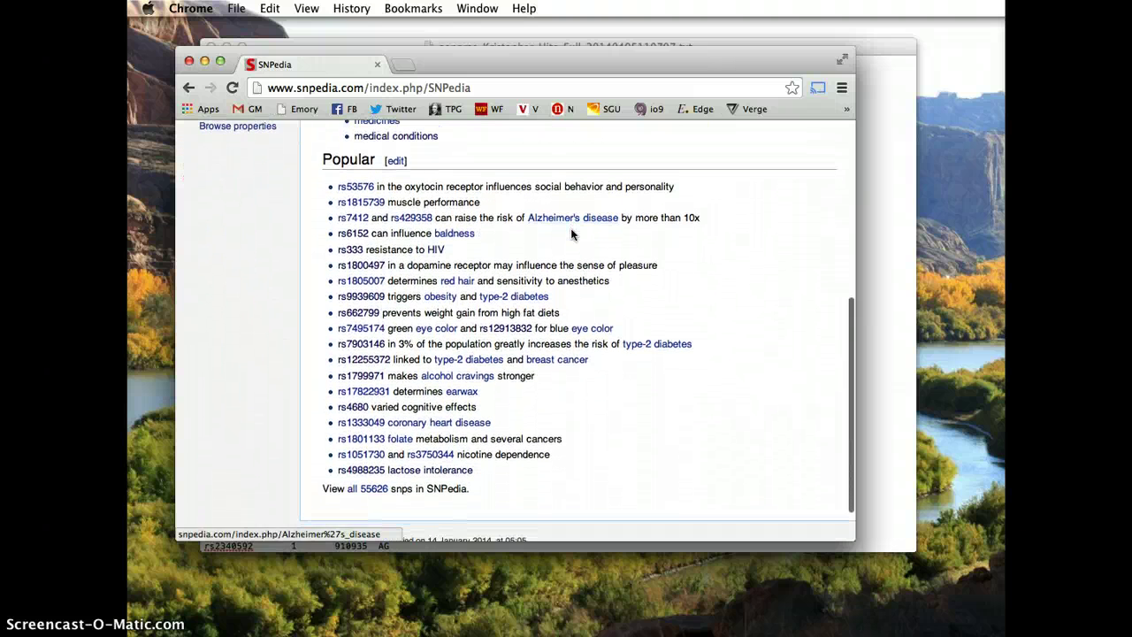
scroll(571, 235, "down", 1)
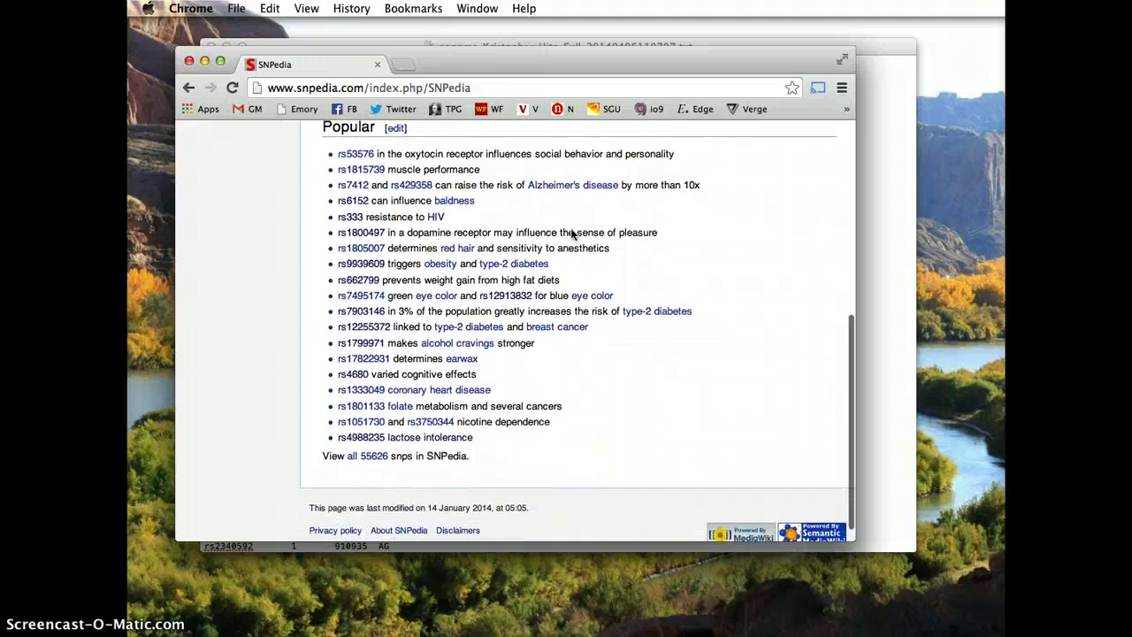
left_click(524, 301)
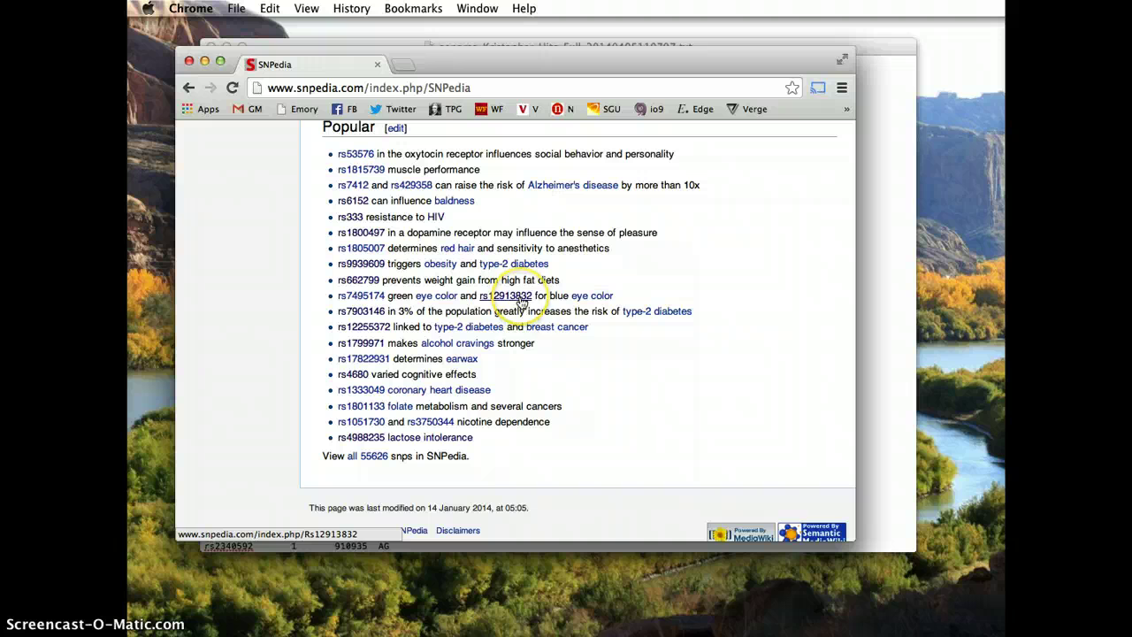
left_click(506, 301)
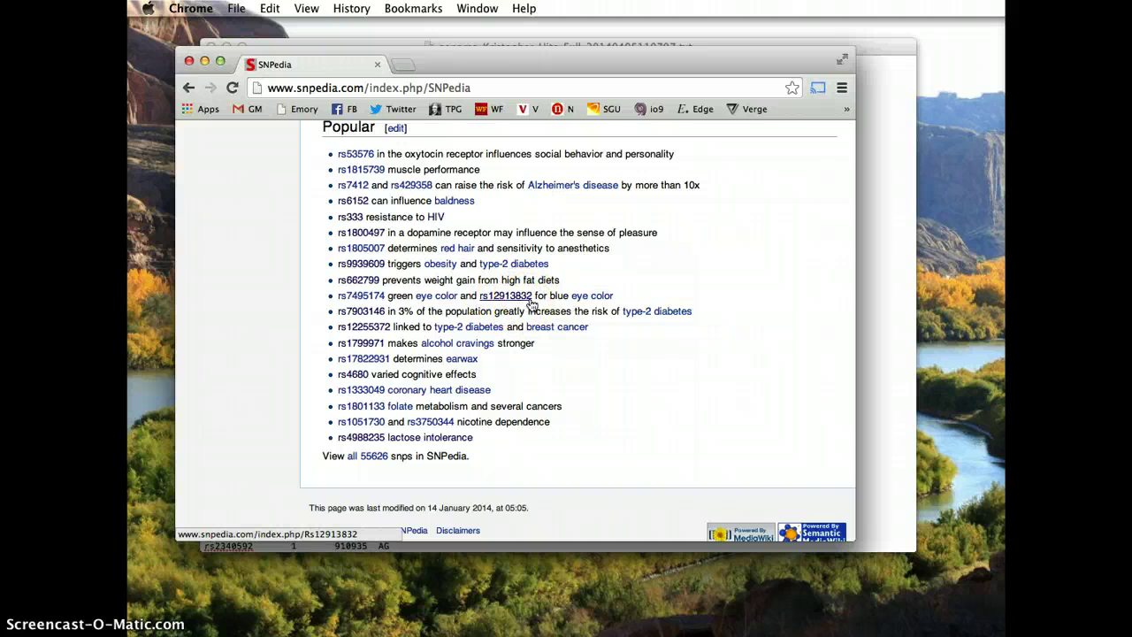
- Open SNPedia's Rs12913832 page showing (G;G) blue eyes, then hide Chrome to reveal the genome file
left_click(531, 301)
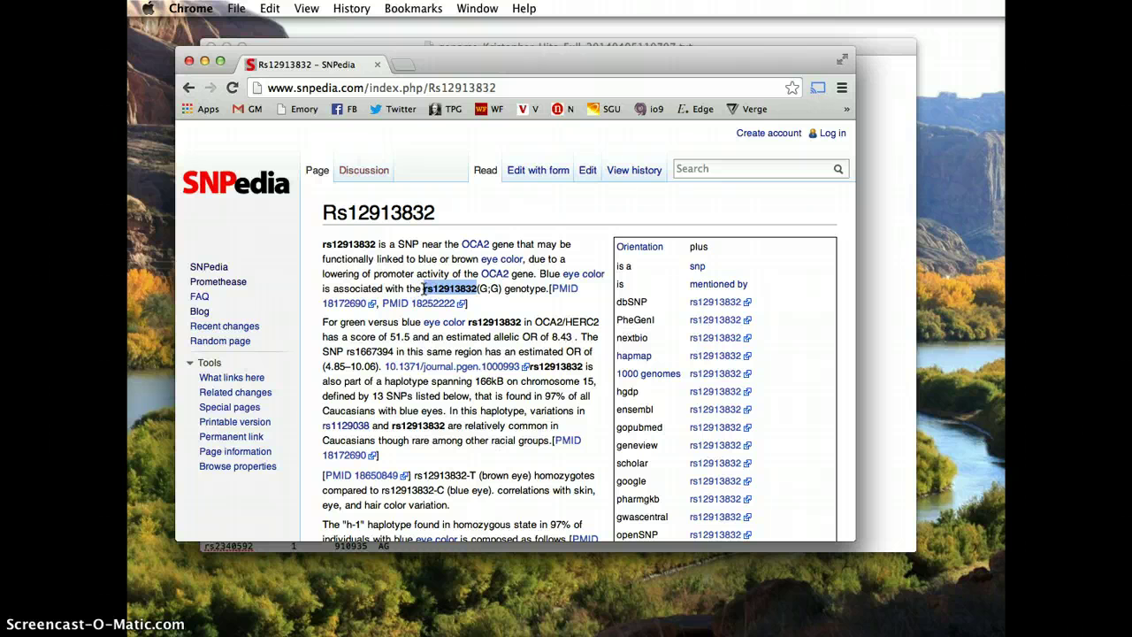
left_click(188, 61)
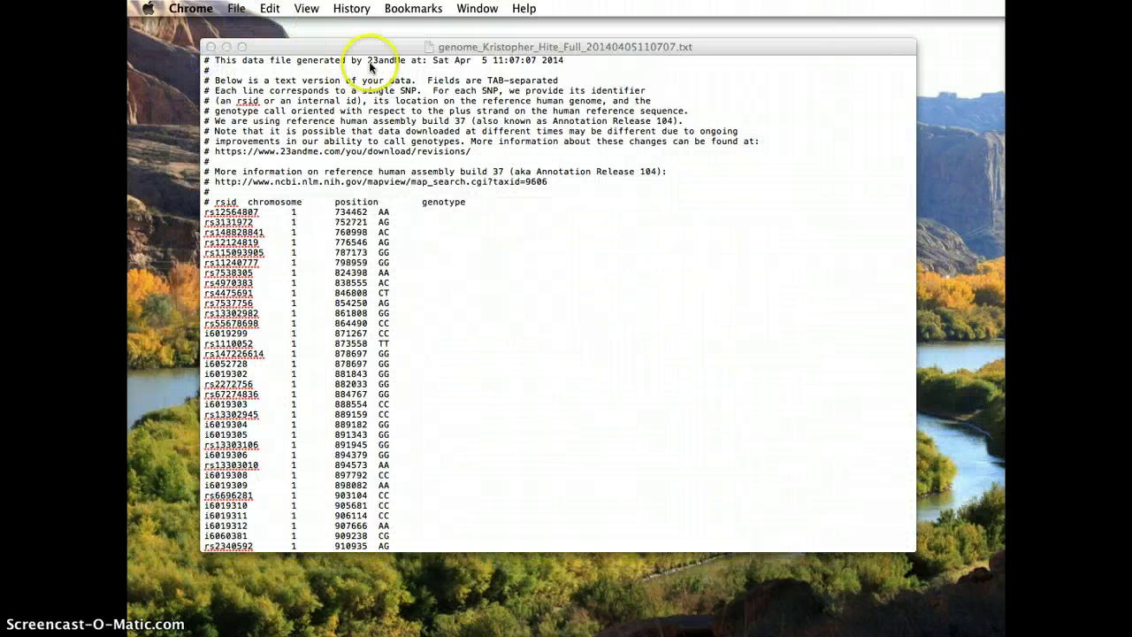
- Search the genome text file in TextEdit for rs12913832
left_click(370, 67)
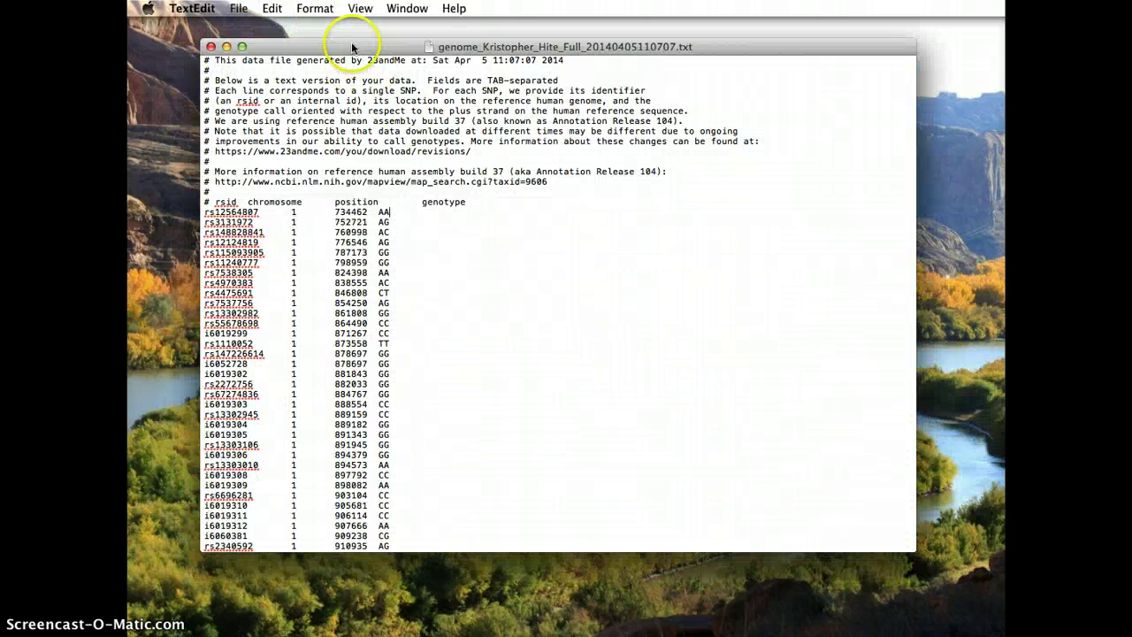
left_click(271, 8)
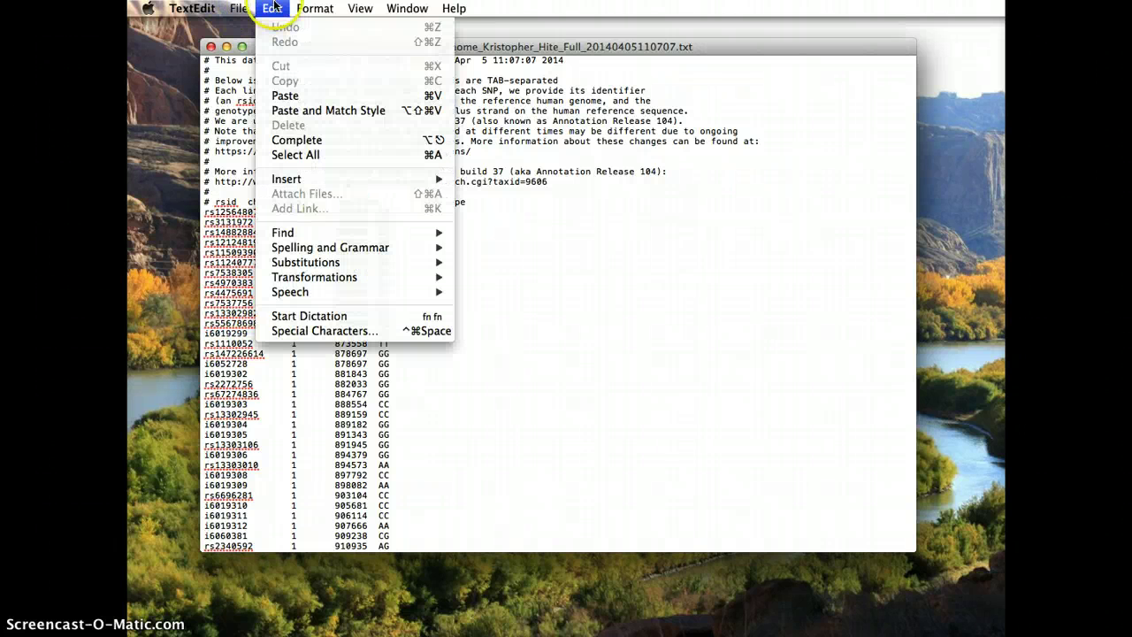
mouse_move(379, 229)
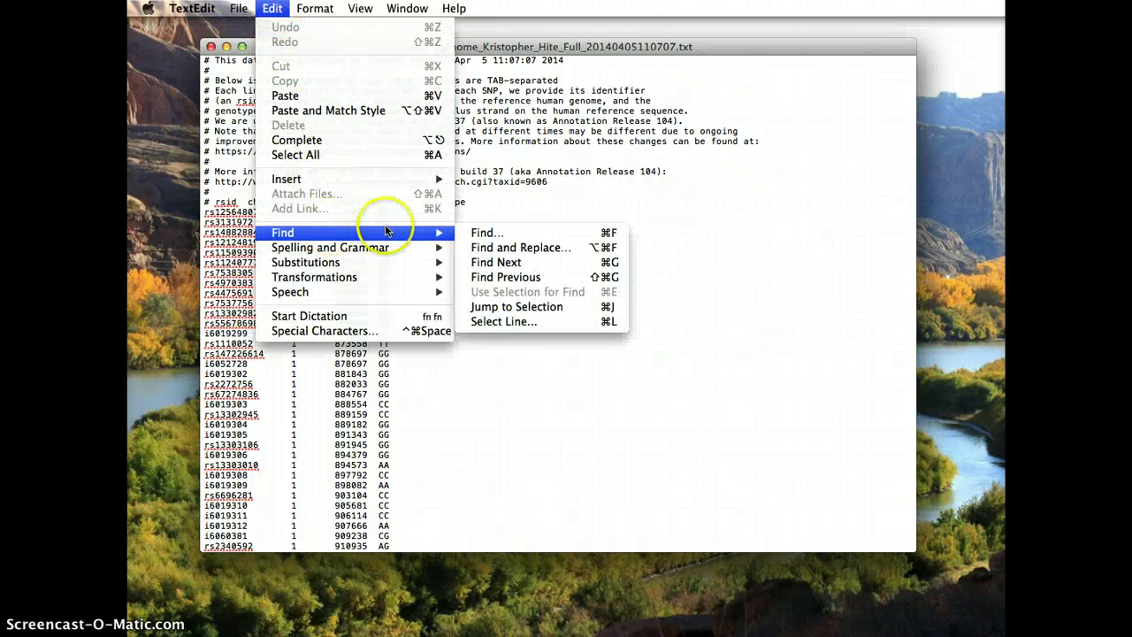
left_click(481, 229)
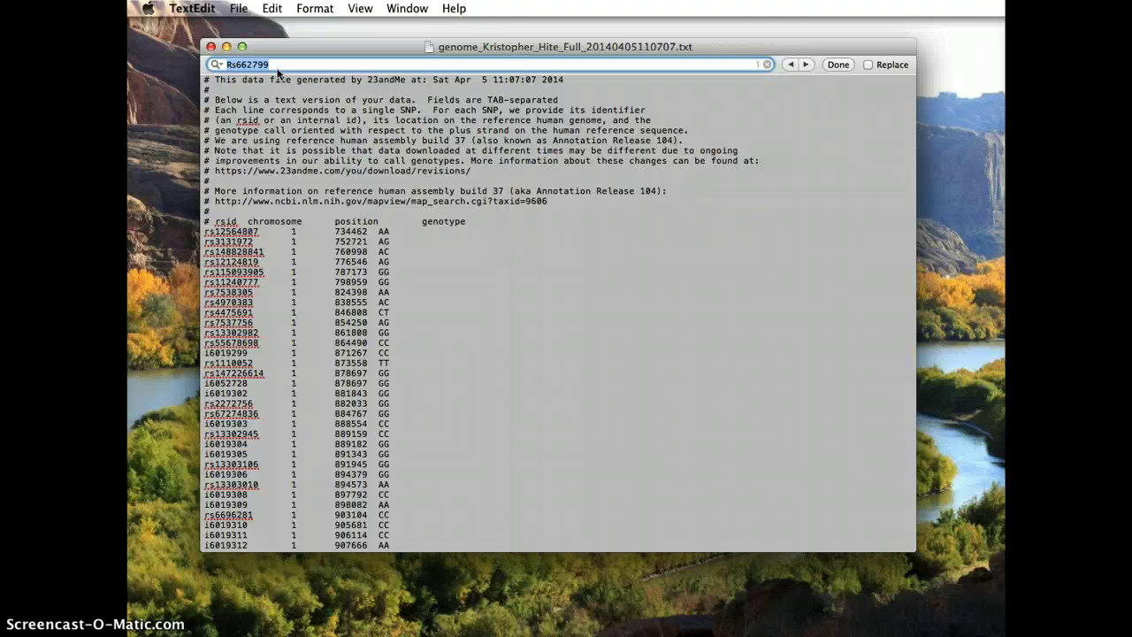
type("rs12913832")
key("Return")
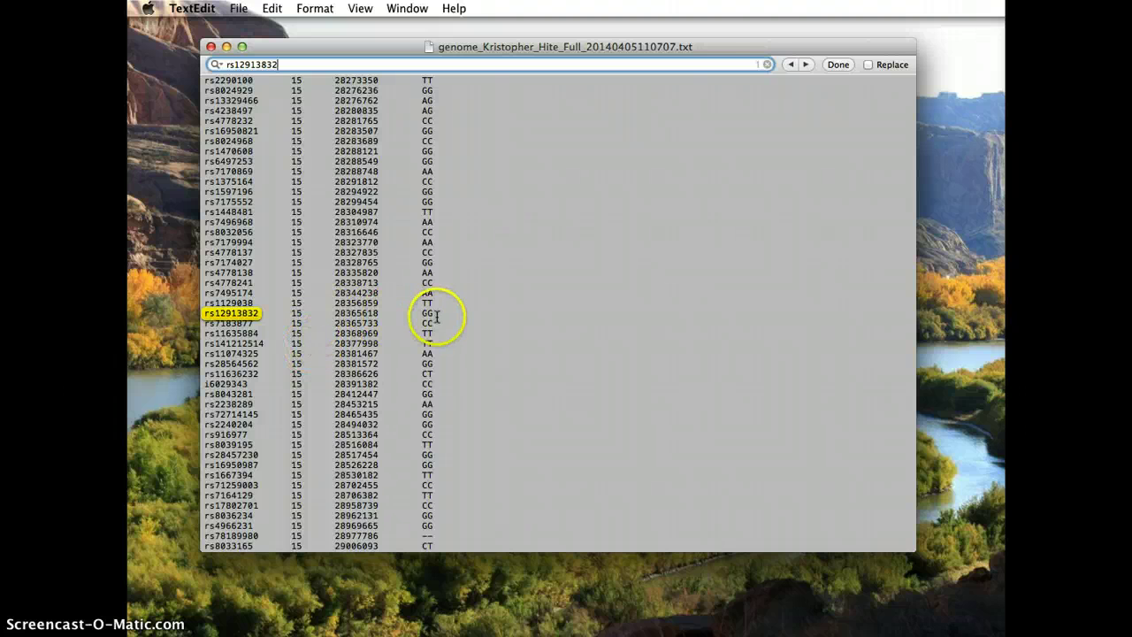
- Highlight genotype GG in the rs12913832 row, then the matching G;G on SNPedia's Rs12913832 page
left_click_drag(436, 316, 237, 311)
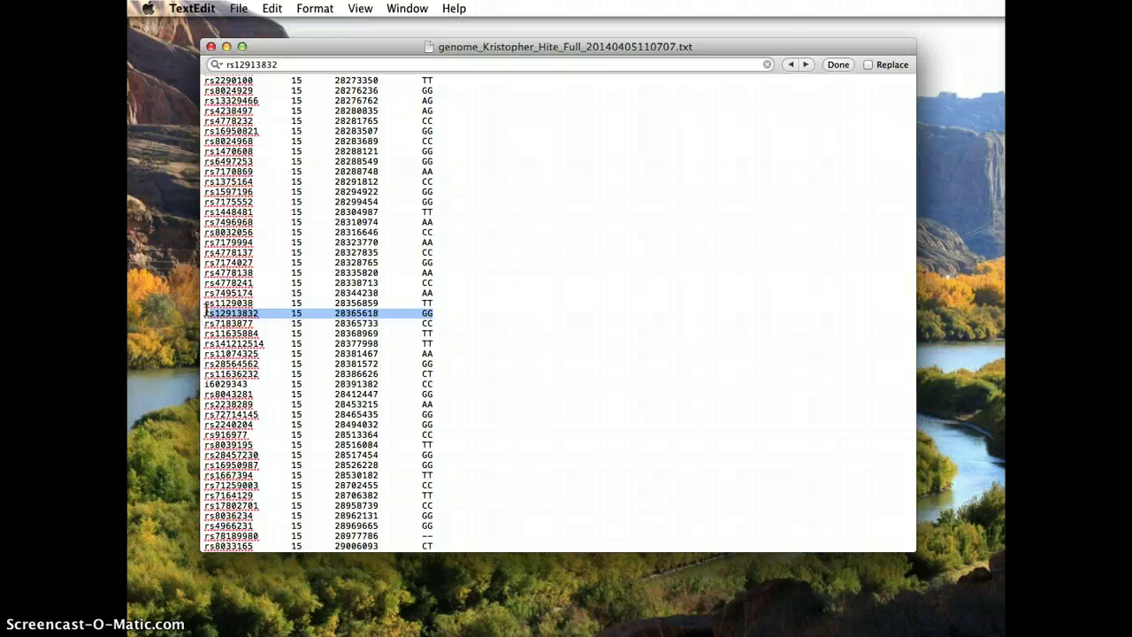
left_click(207, 311)
left_click(431, 313)
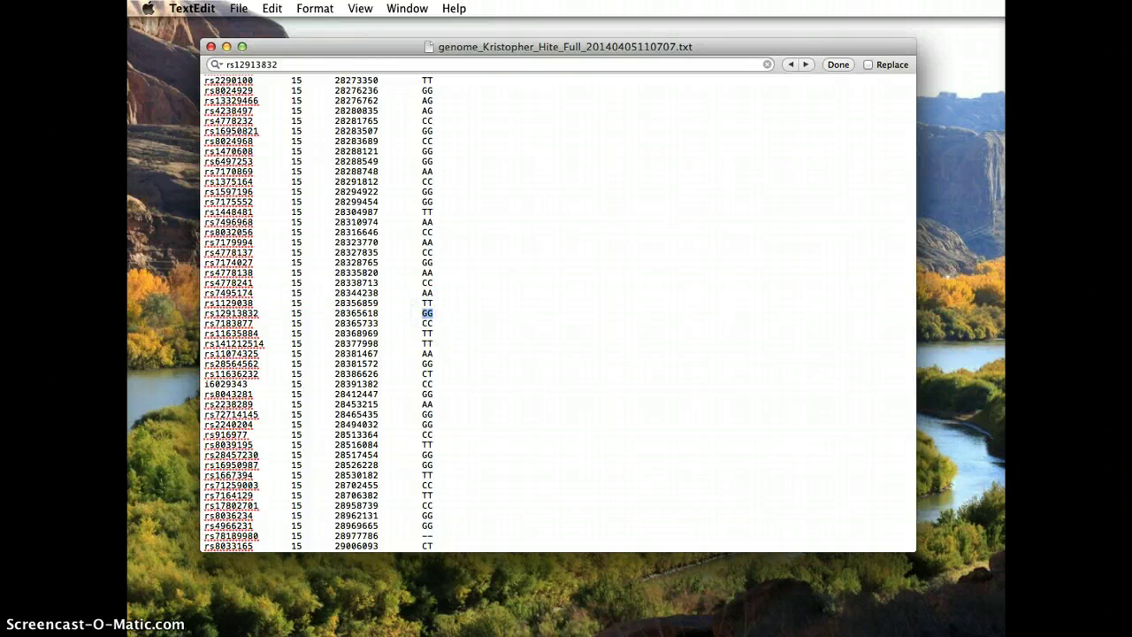
key("super+Tab")
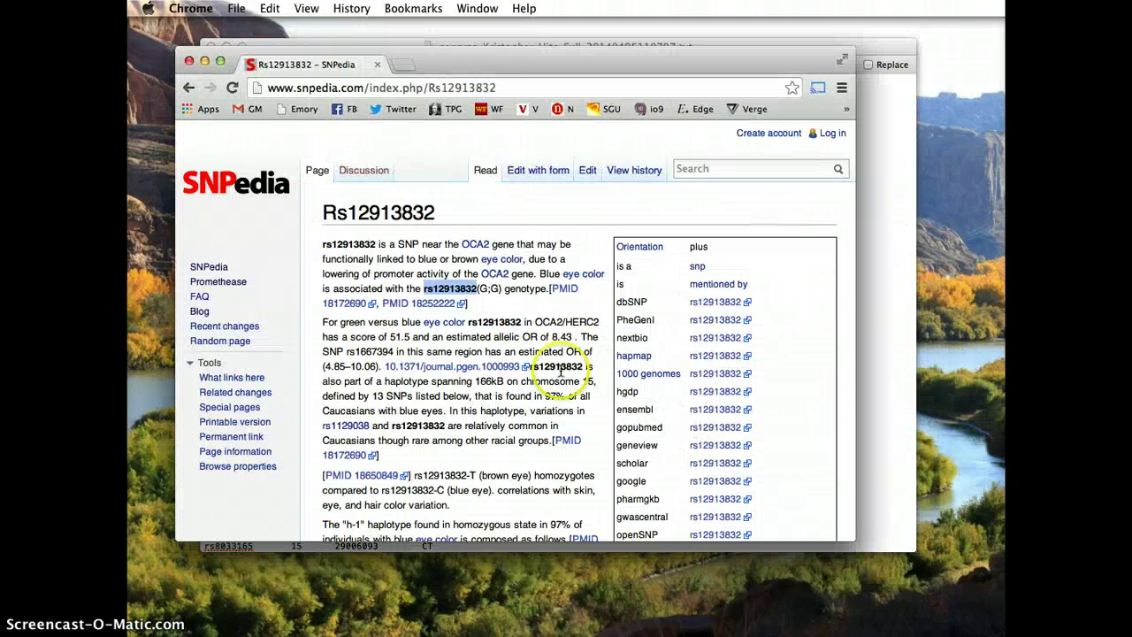
left_click(496, 290)
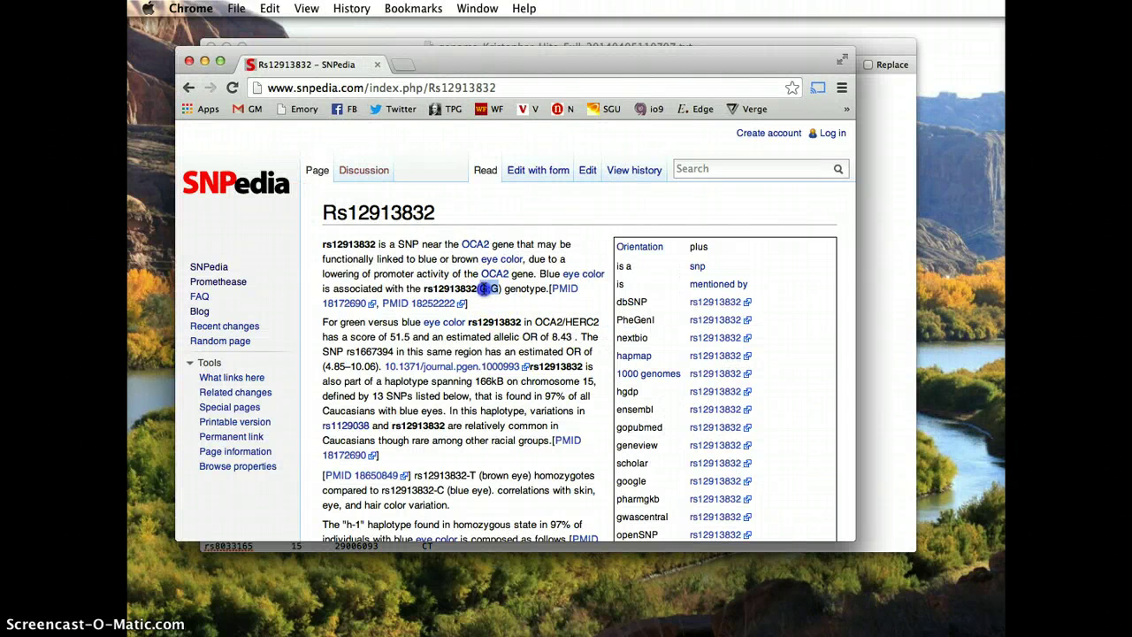
left_click_drag(485, 289, 479, 290)
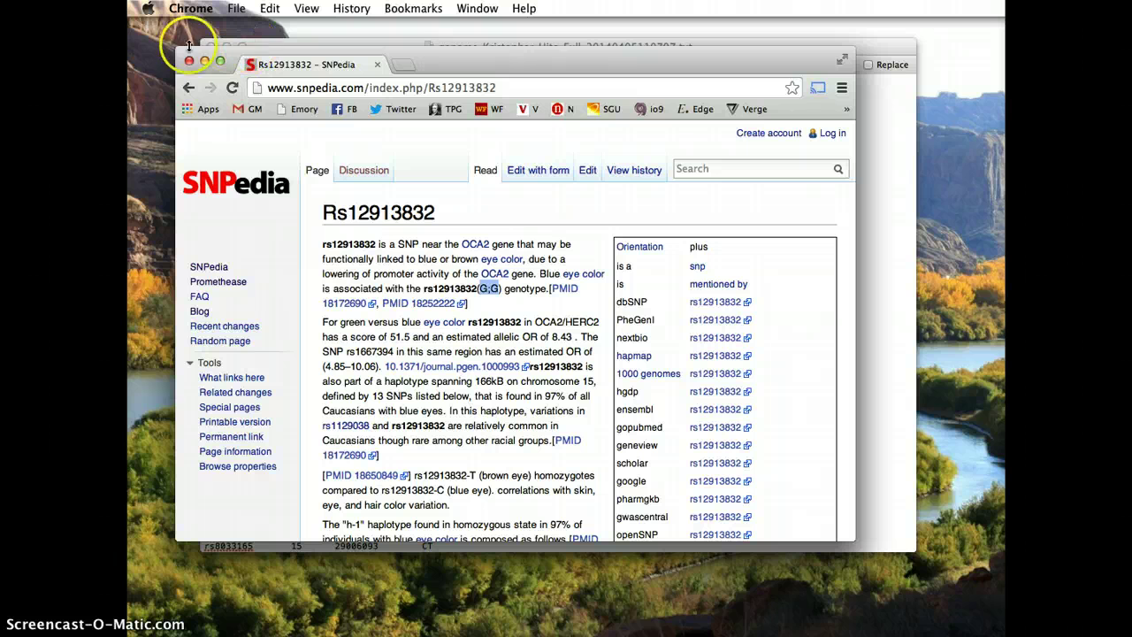